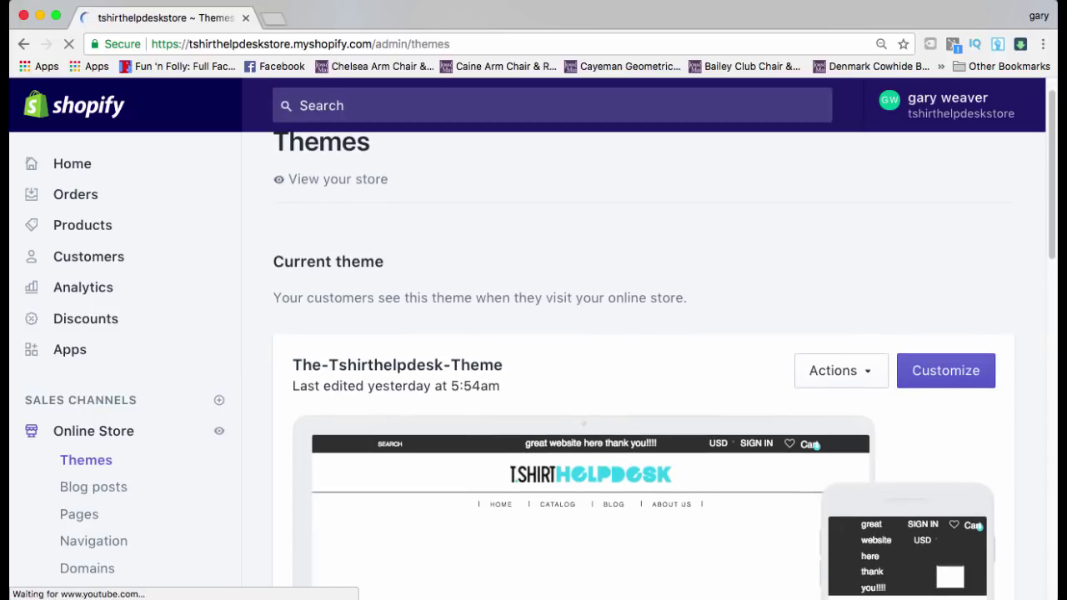
- Open the Shopify Theme Store from the store's Themes page
scroll(644, 367, up, 1)
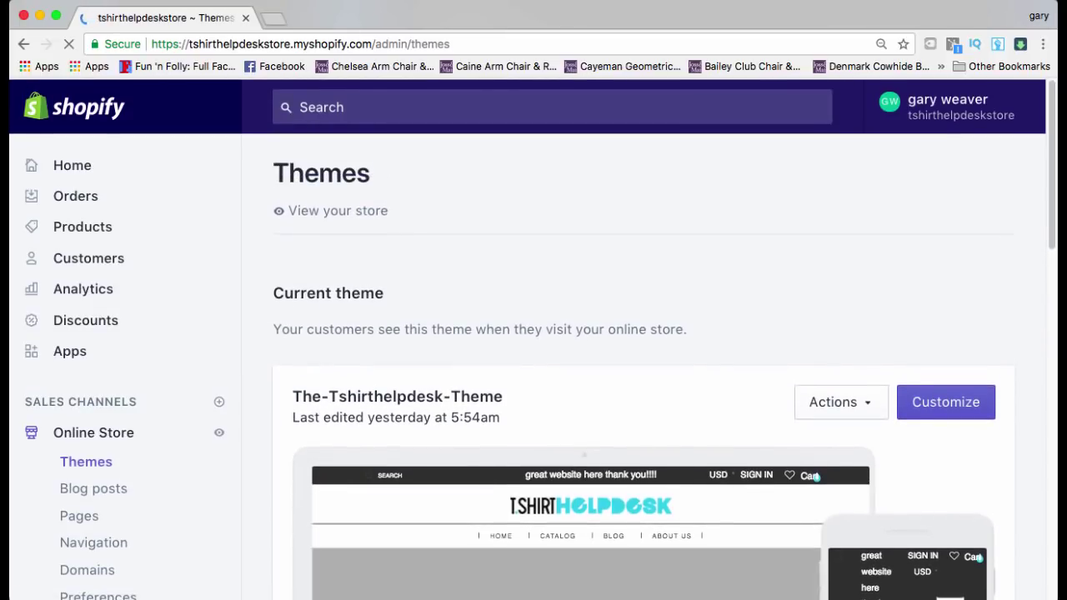
scroll(642, 375, down, 2)
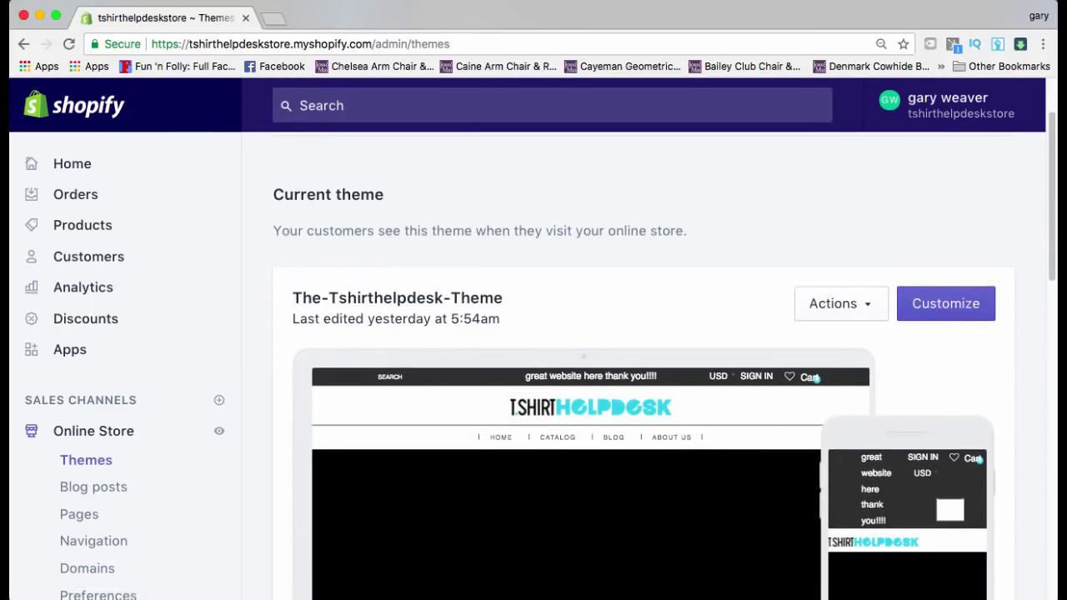
scroll(642, 375, down, 1)
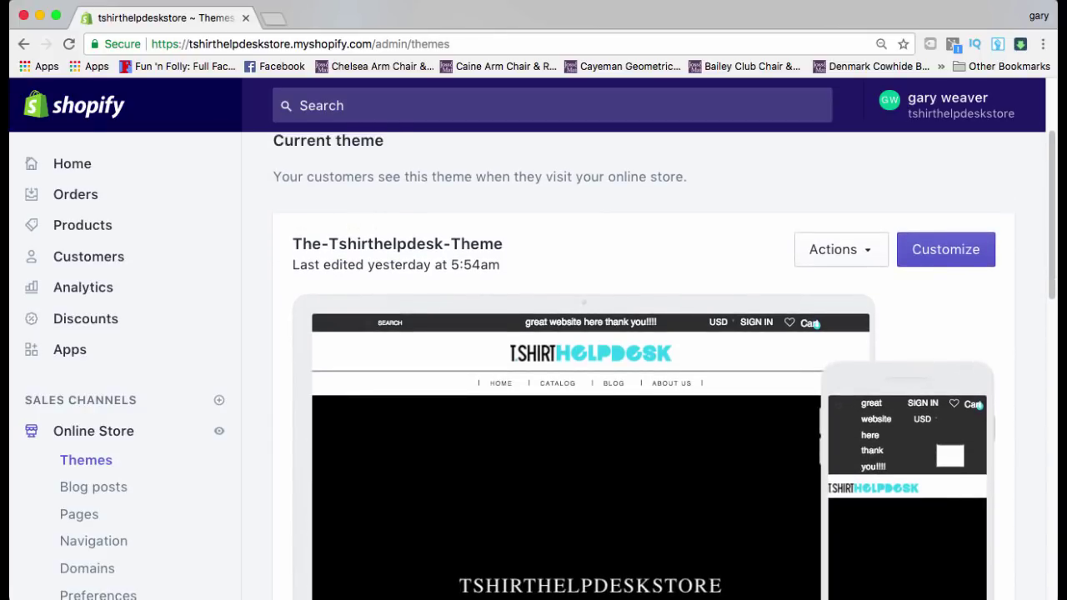
scroll(641, 375, down, 8)
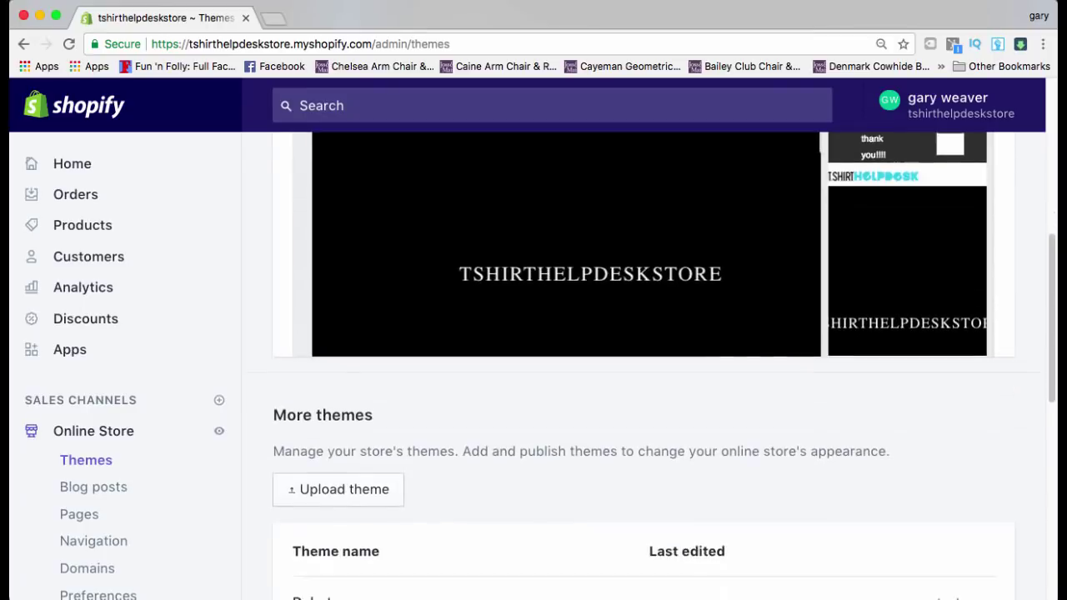
scroll(642, 376, down, 4)
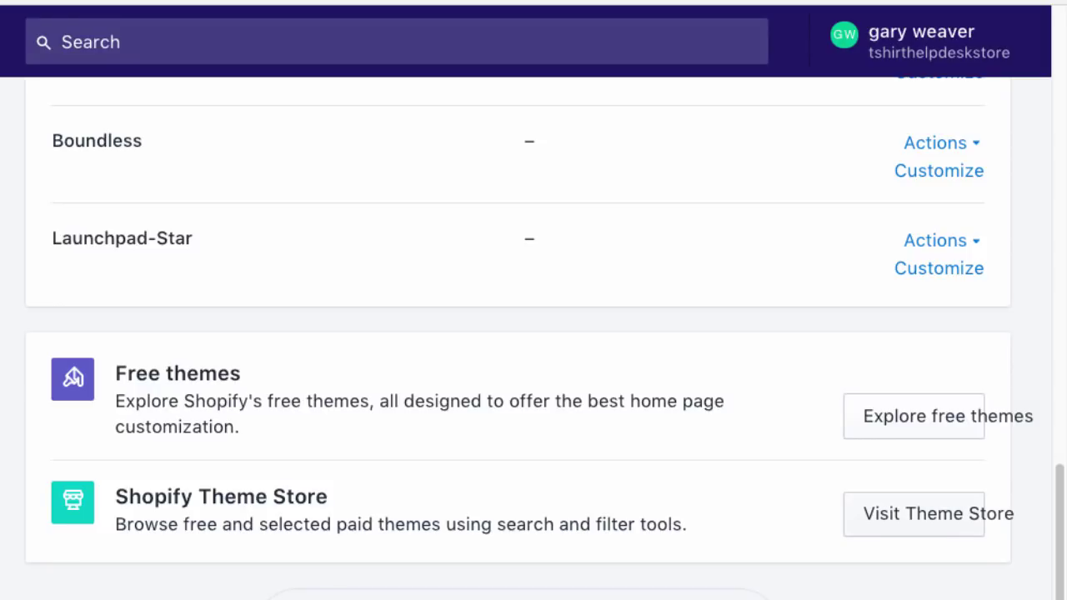
click(914, 514)
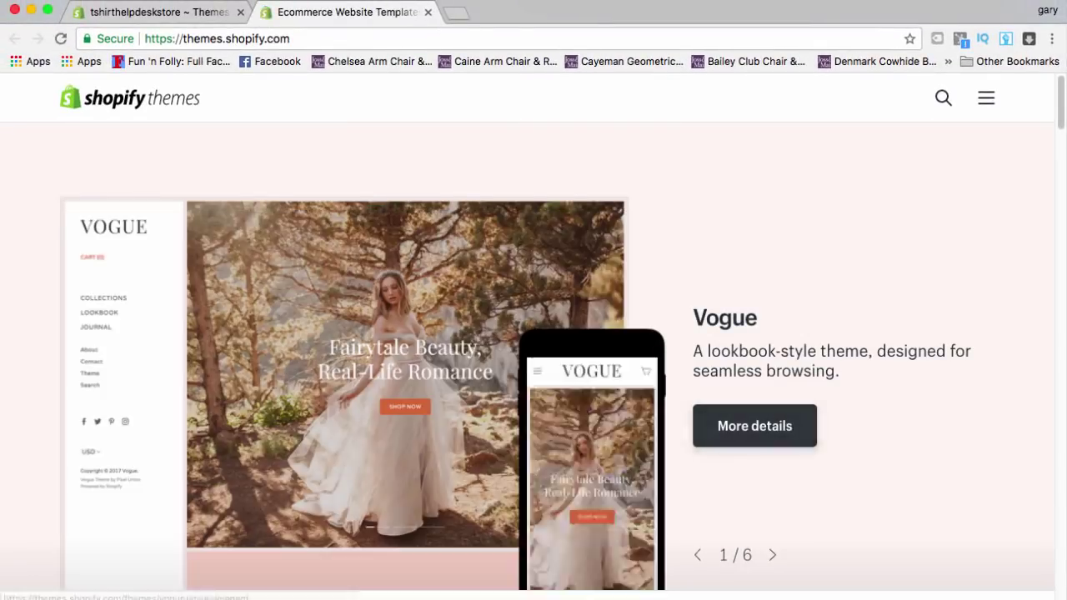
- Browse the Theme Store, open the free Brooklyn theme in its Classic style and start adding it to the store
scroll(533, 334, down, 5)
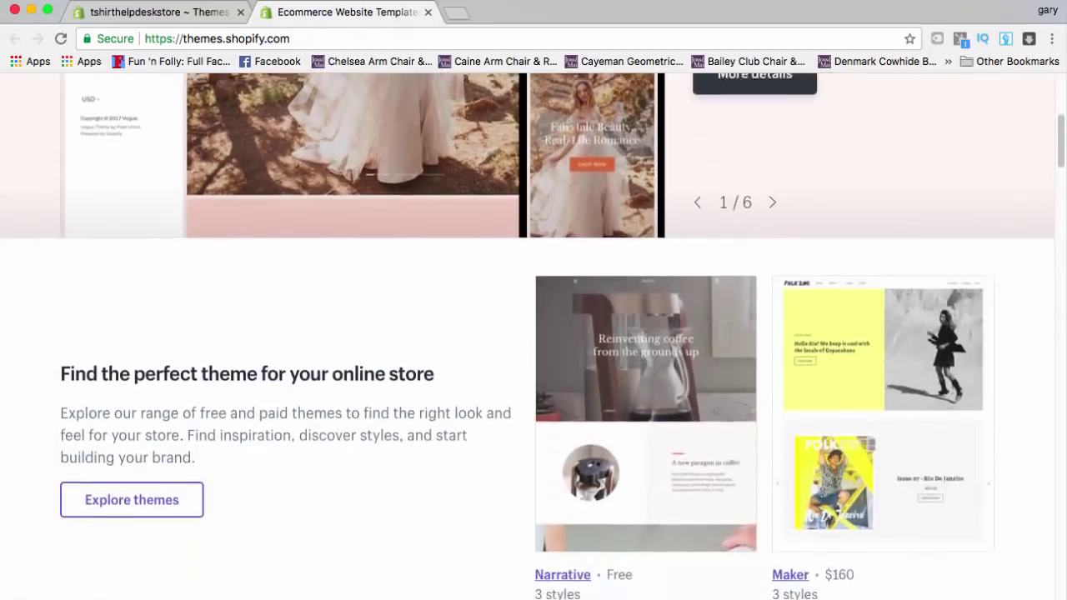
scroll(534, 334, down, 4)
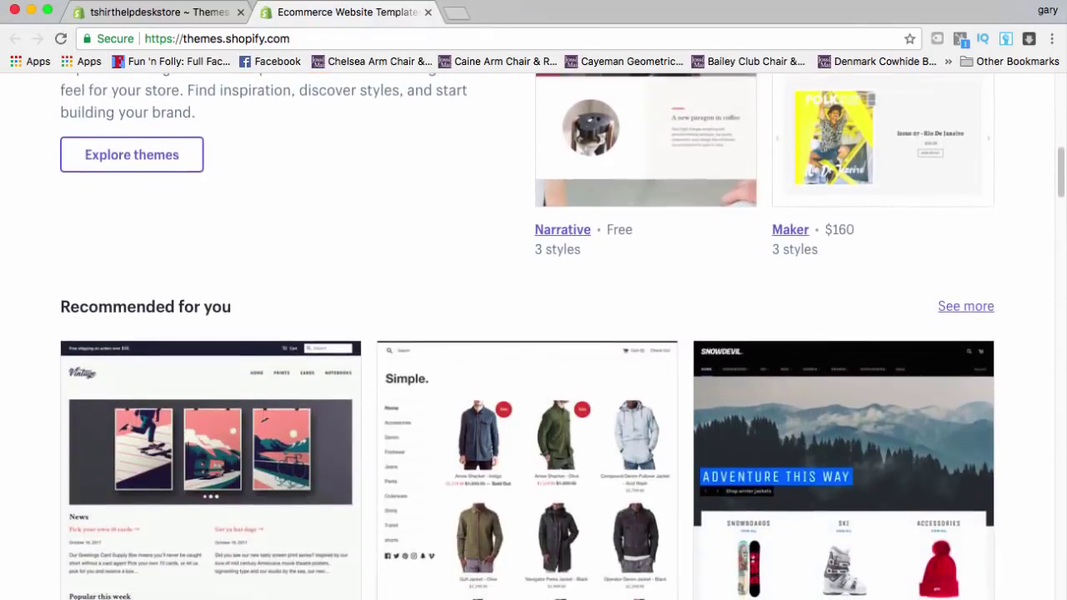
scroll(533, 334, down, 3)
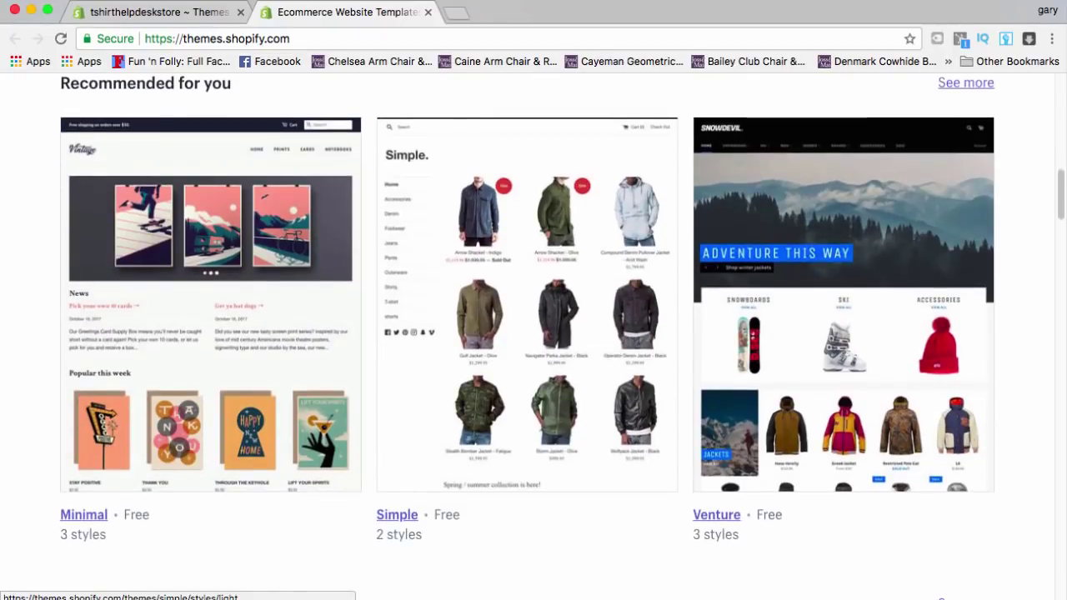
scroll(533, 334, down, 6)
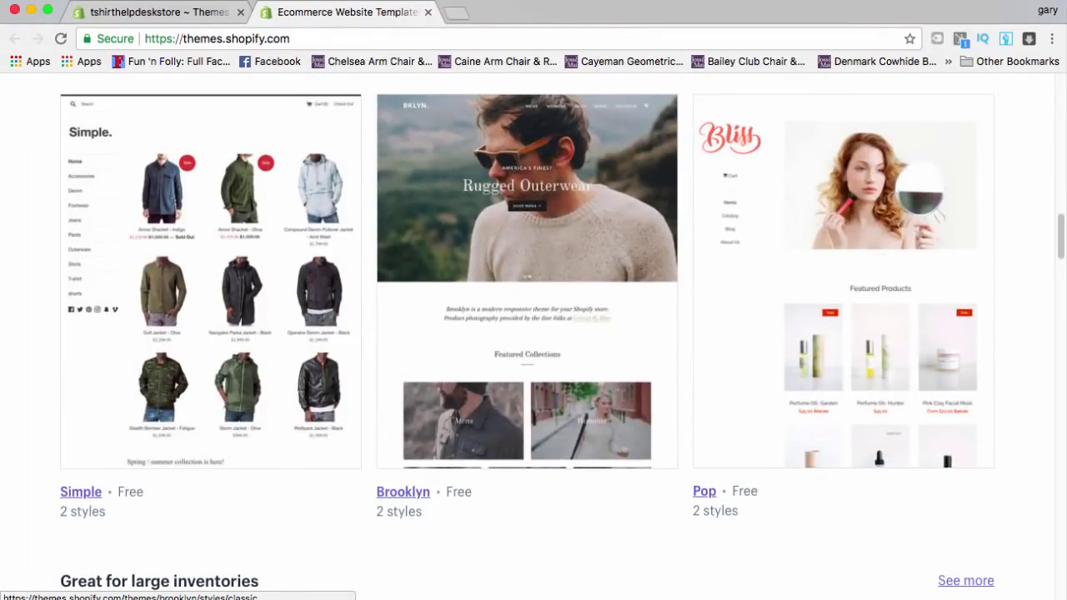
click(527, 281)
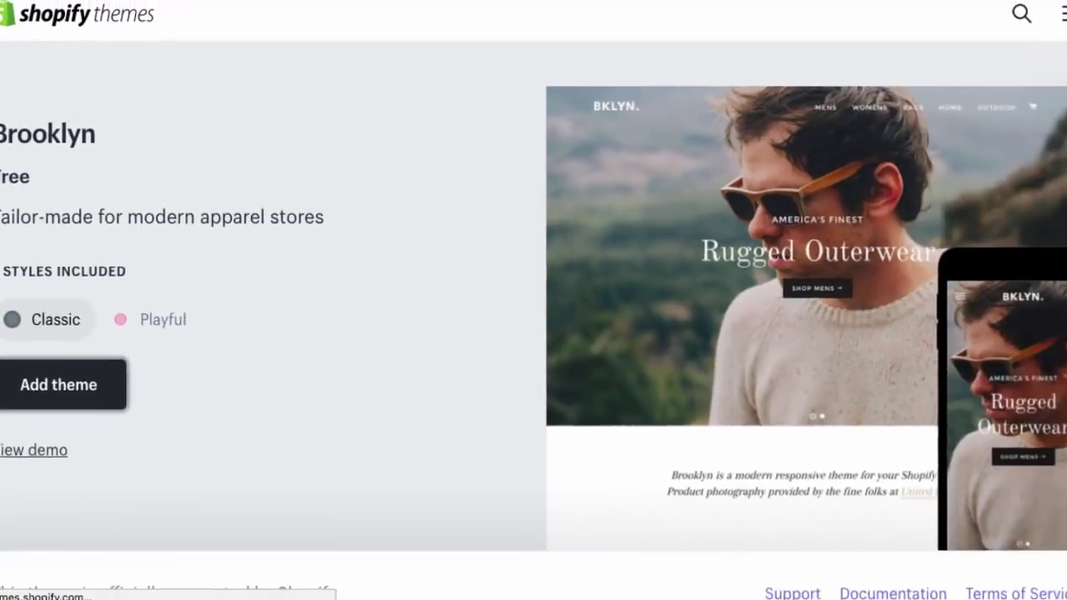
click(181, 439)
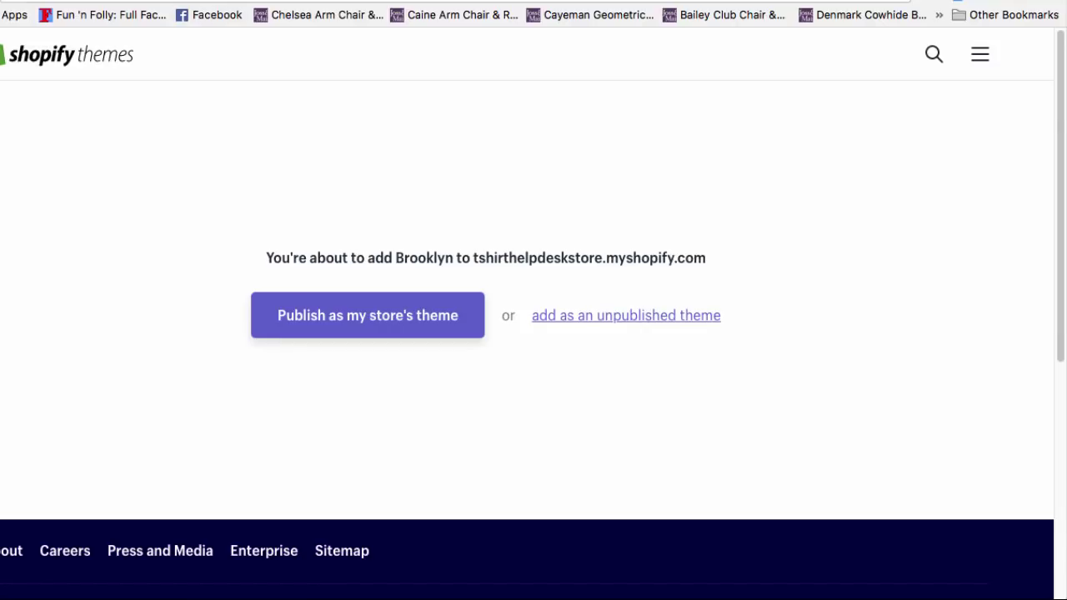
- Return to the store's Themes page and examine the current theme and the list of additional themes
key(ctrl+shift+Tab)
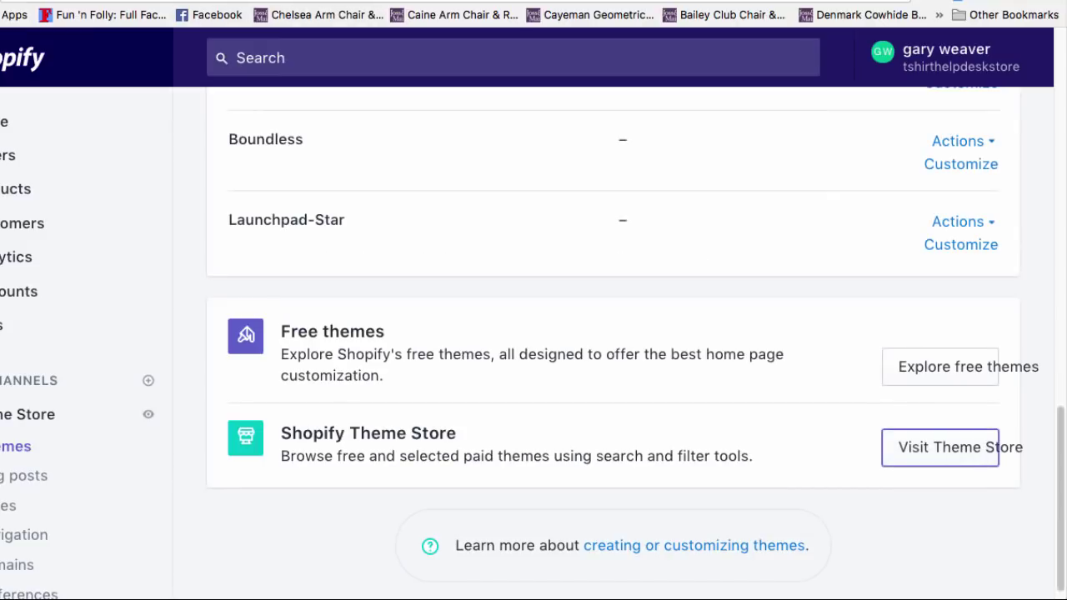
scroll(613, 342, up, 5)
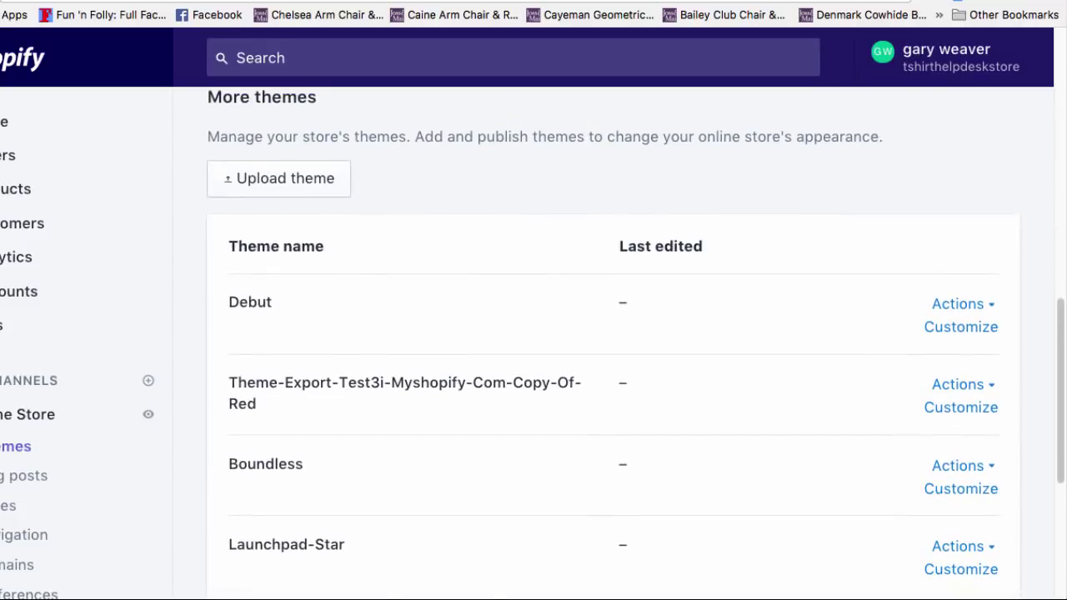
scroll(612, 342, down, 1)
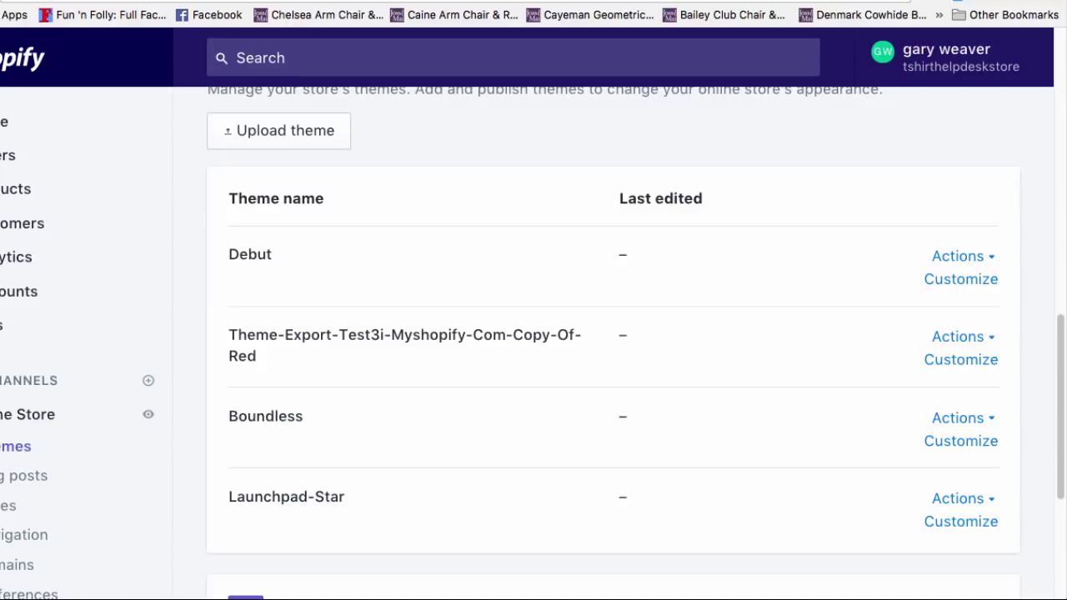
scroll(613, 342, down, 2)
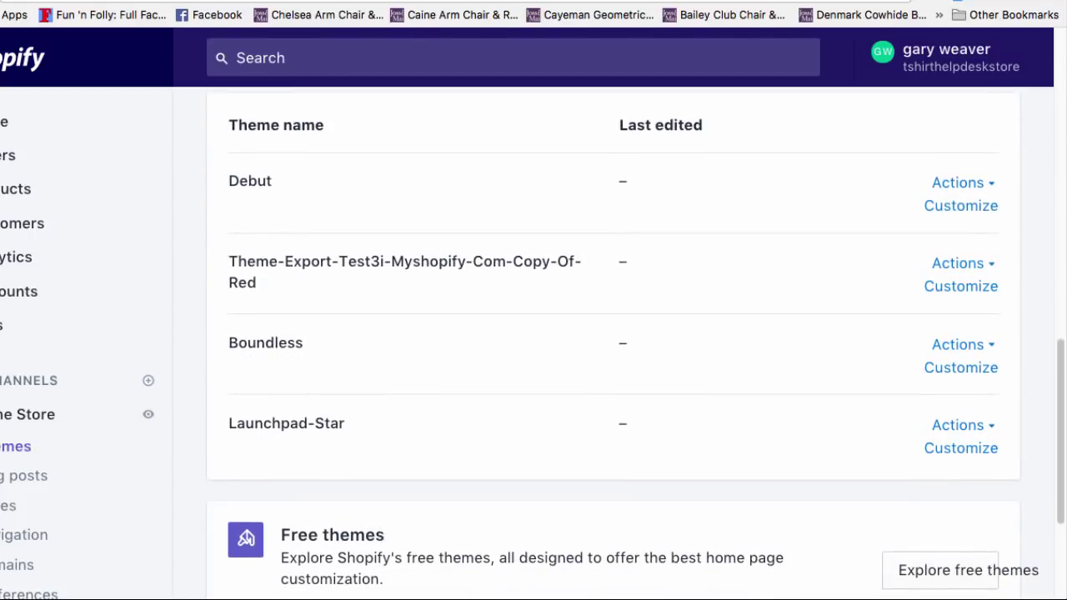
scroll(613, 342, up, 8)
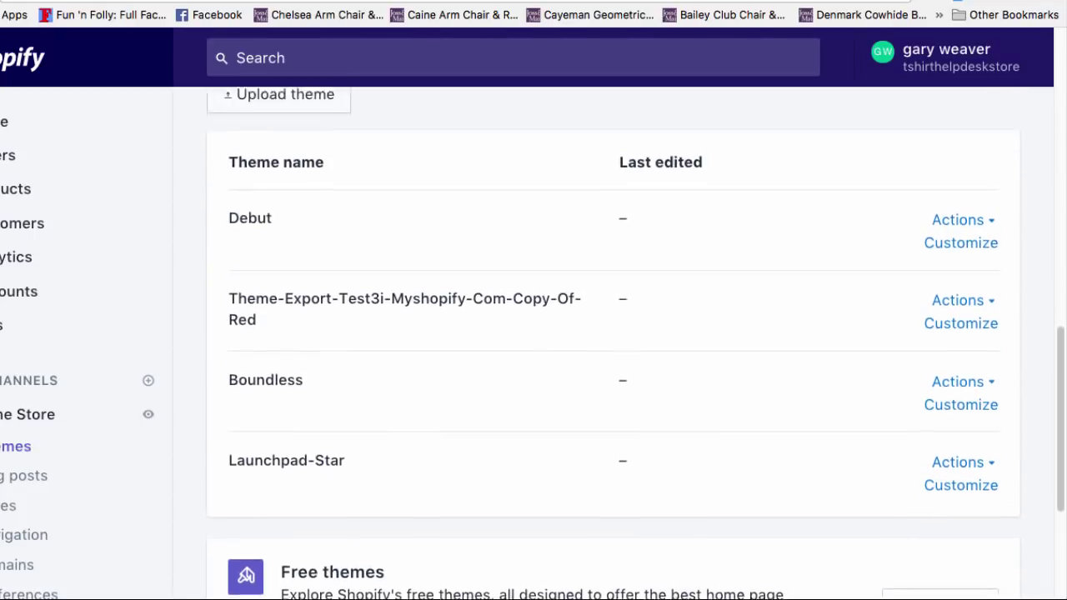
scroll(612, 341, down, 2)
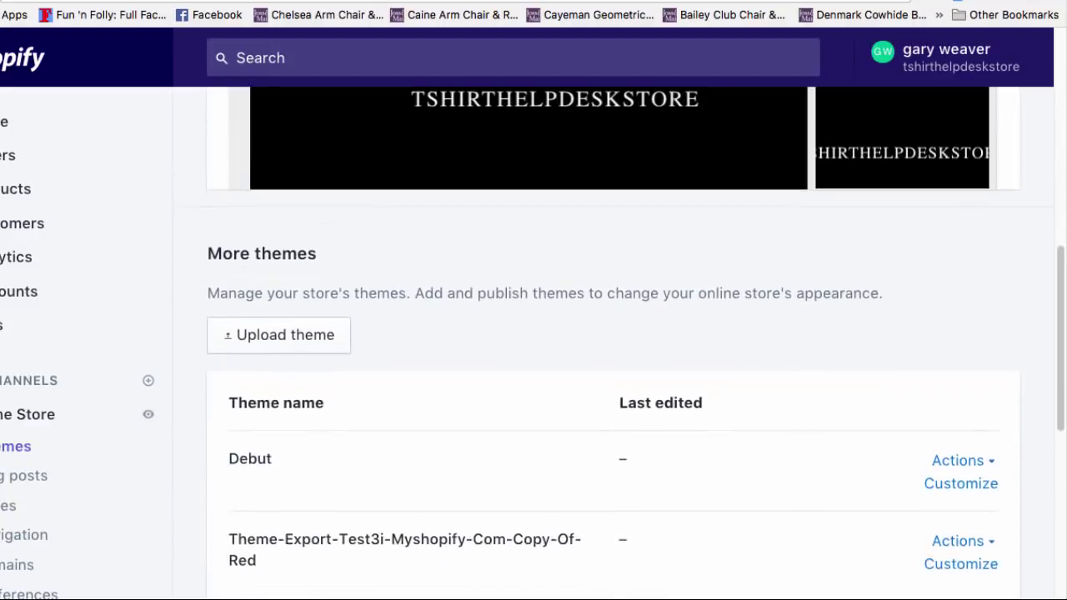
scroll(612, 342, down, 1)
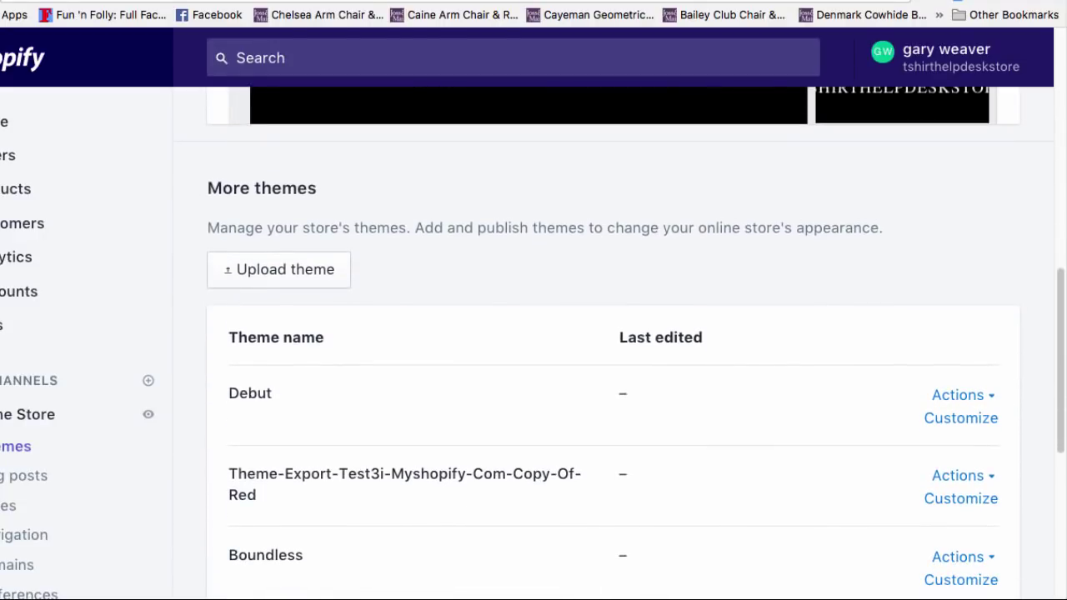
scroll(613, 342, up, 1)
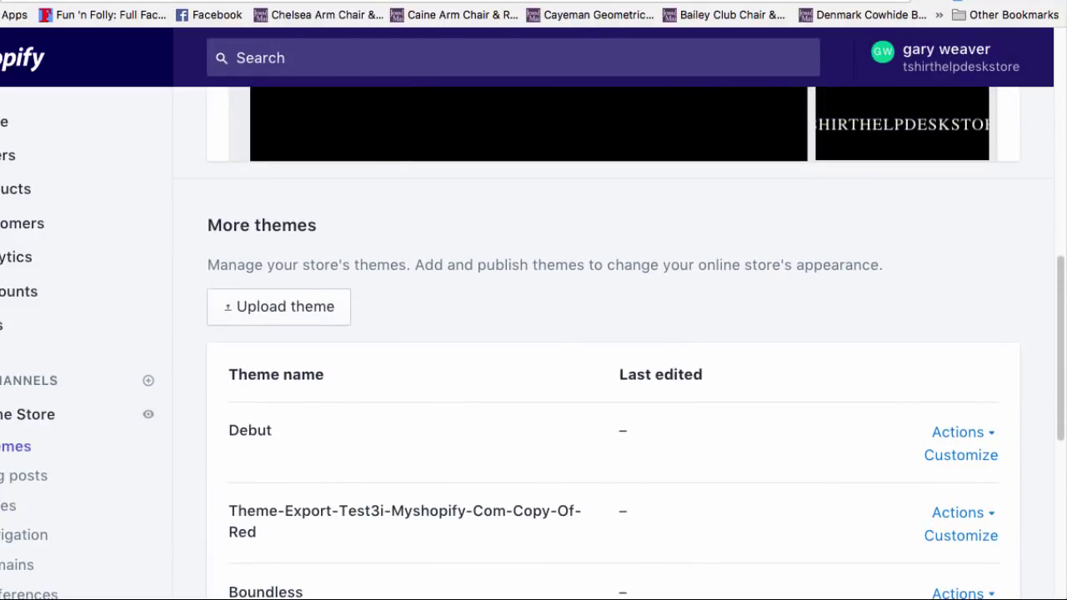
scroll(612, 342, up, 5)
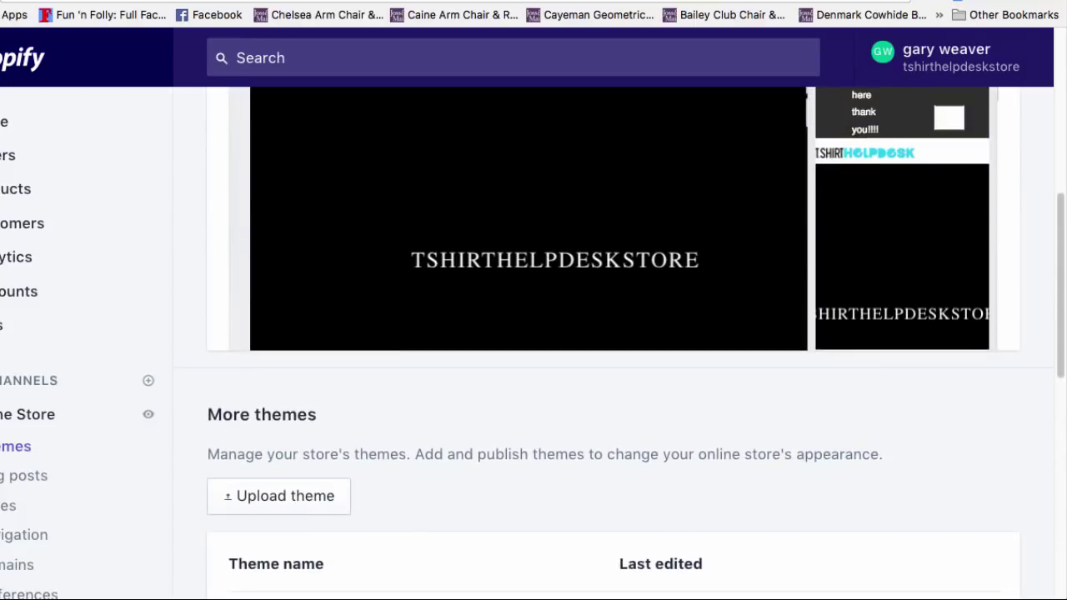
scroll(613, 342, down, 5)
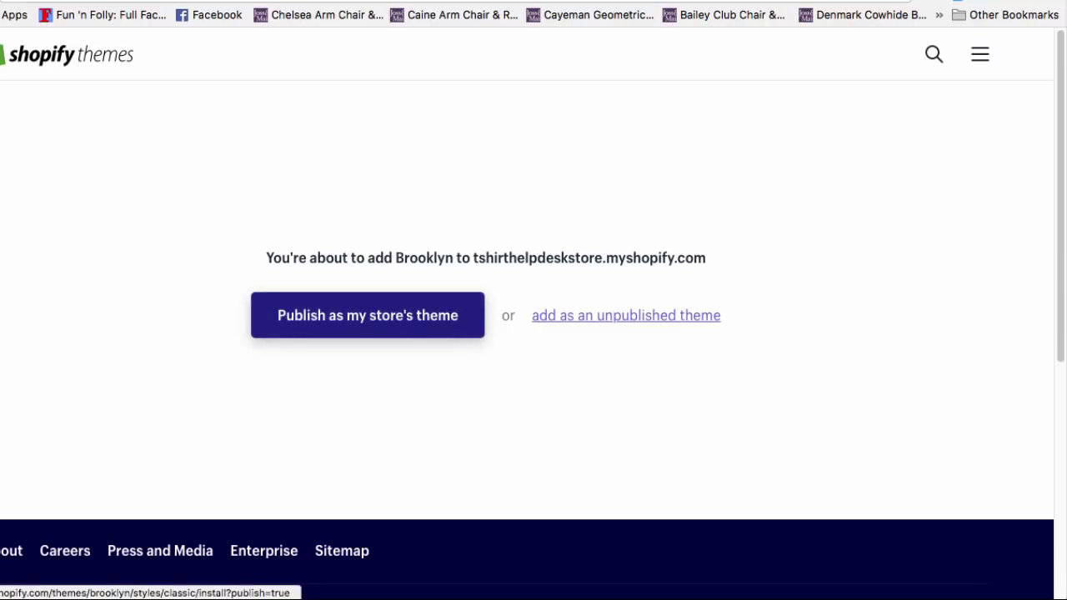
click(368, 315)
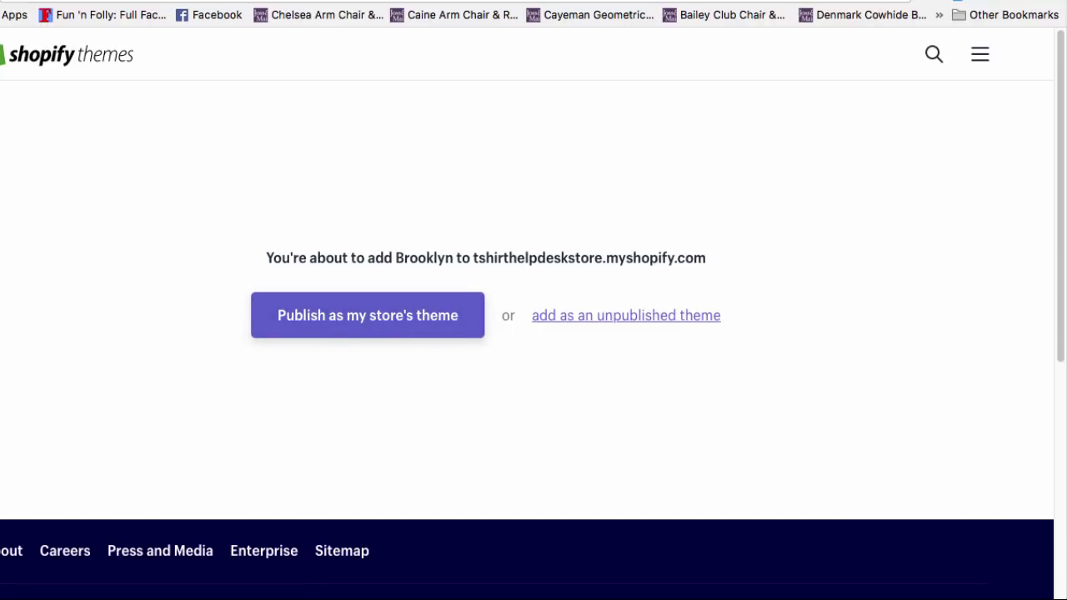
scroll(613, 343, up, 5)
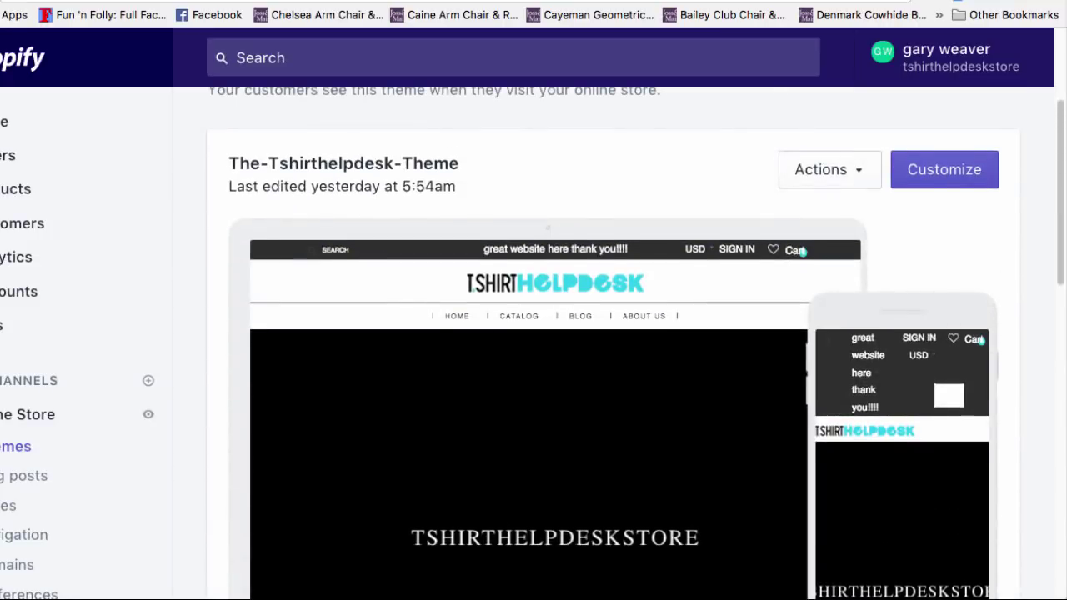
scroll(613, 342, down, 2)
scroll(613, 343, up, 2)
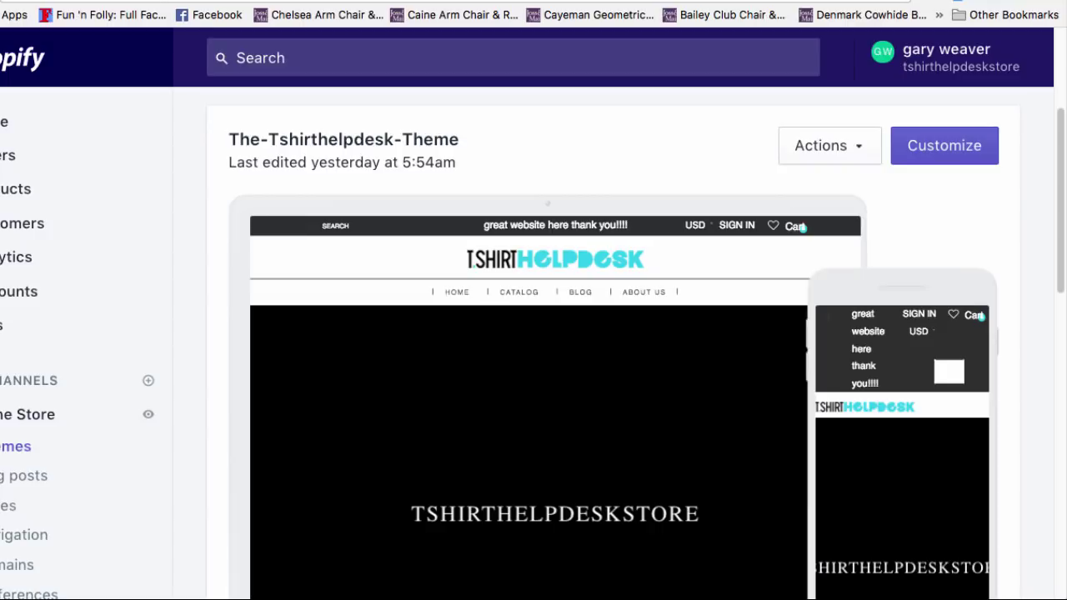
scroll(617, 342, up, 1)
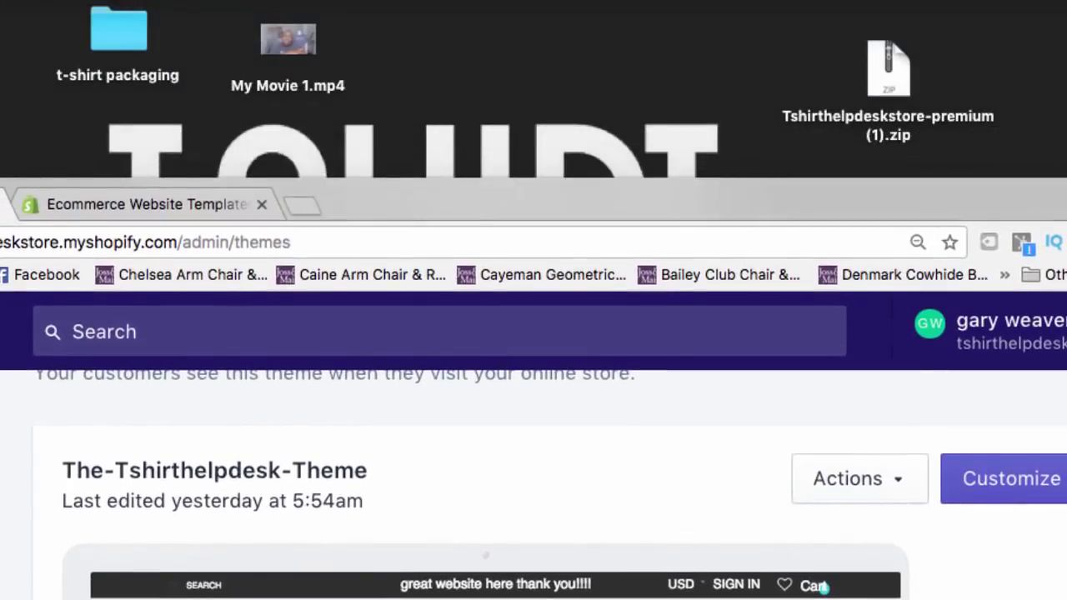
- Move the browser window aside to view the Tshirthelpdeskstore-premium (1).zip file on the desktop, and restore the window
drag(534, 196, 545, 235)
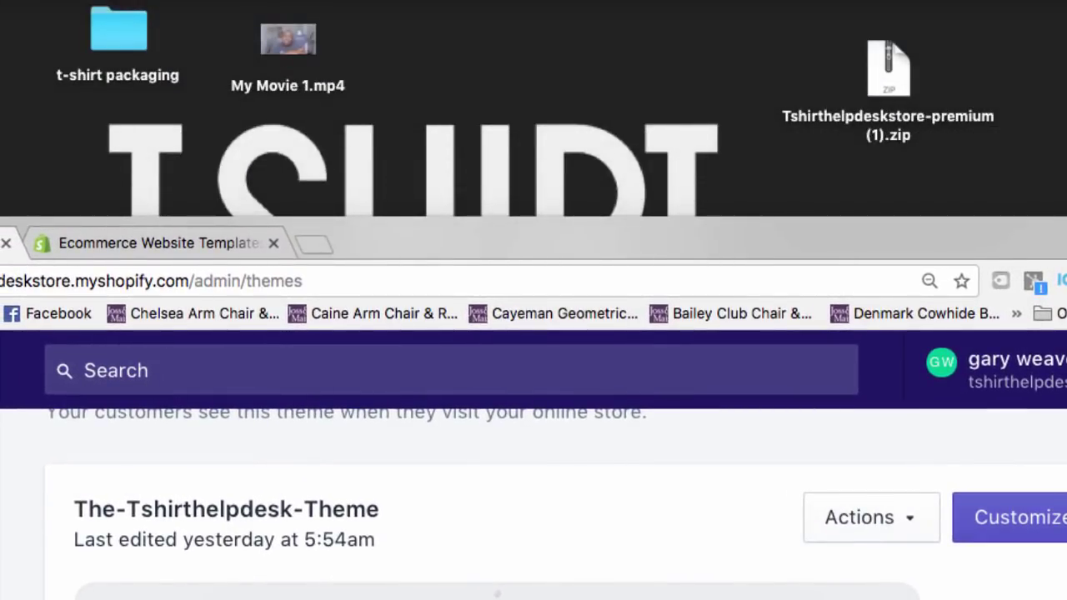
drag(888, 68, 853, 70)
drag(534, 215, 545, 280)
drag(545, 193, 515, 0)
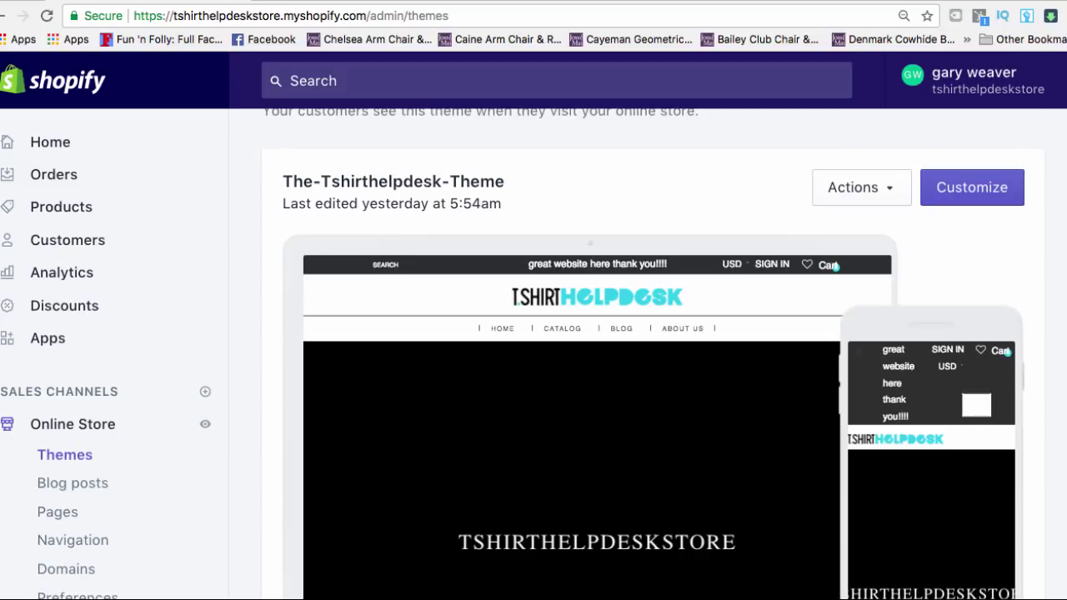
- Start a theme upload and choose the Tshirthelpdeskstore-premium (1).zip file from the Desktop folder
scroll(653, 353, down, 5)
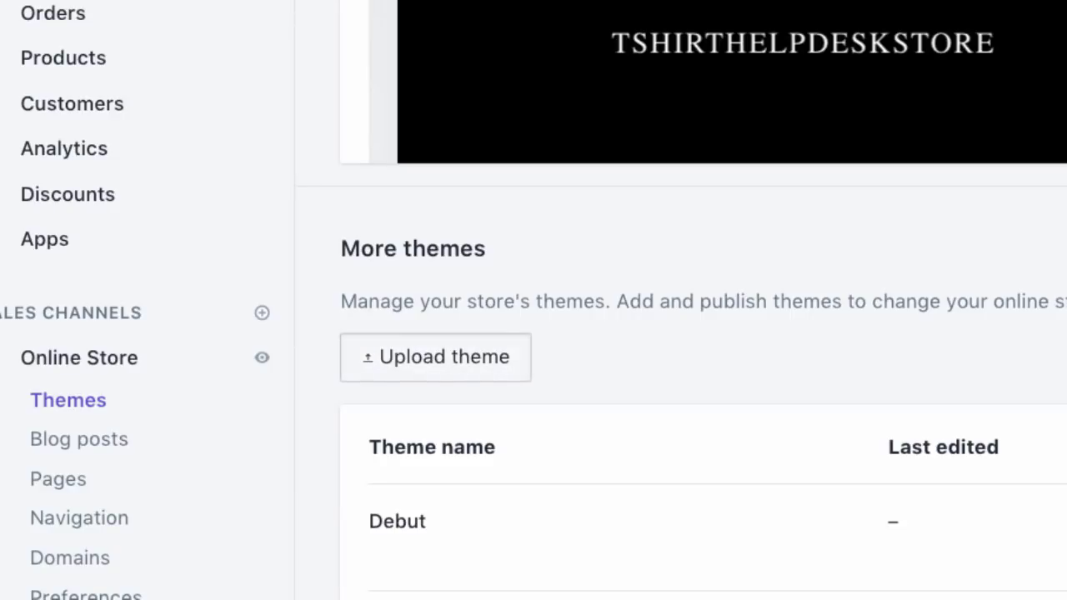
click(436, 357)
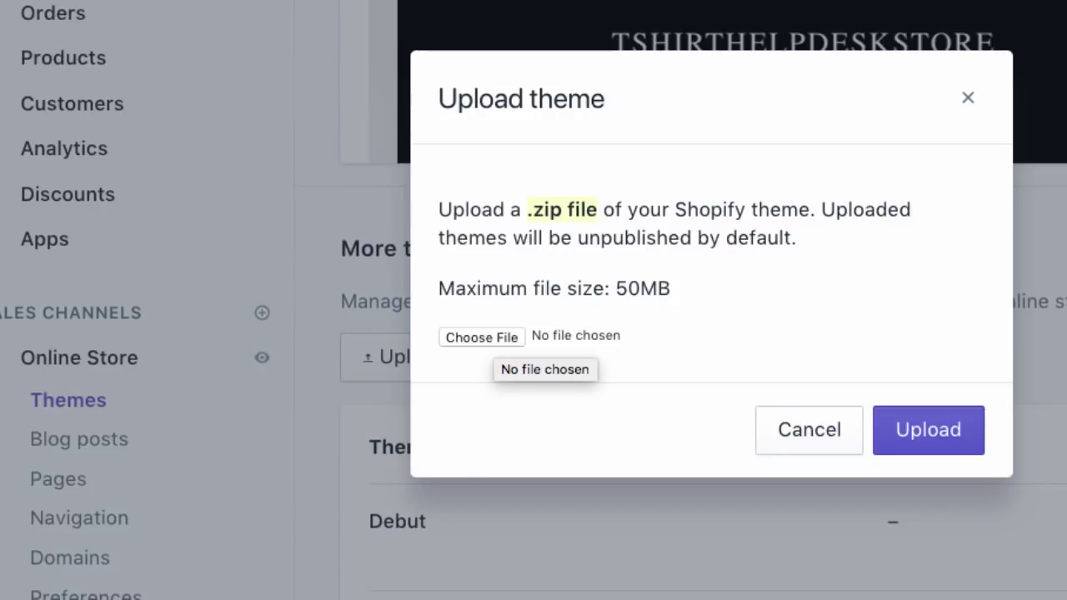
click(492, 337)
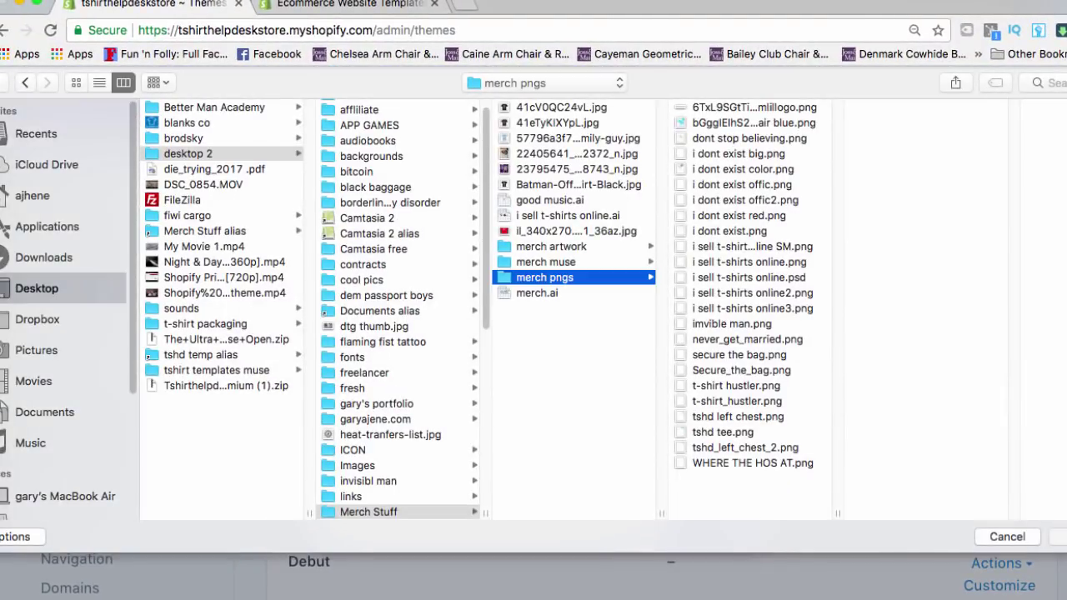
click(545, 83)
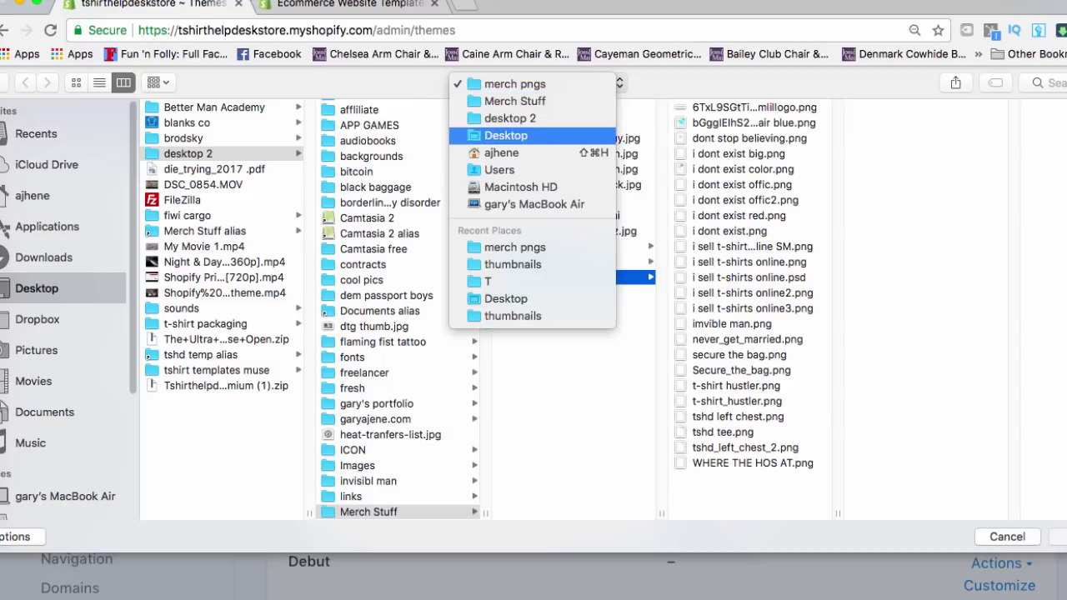
click(506, 135)
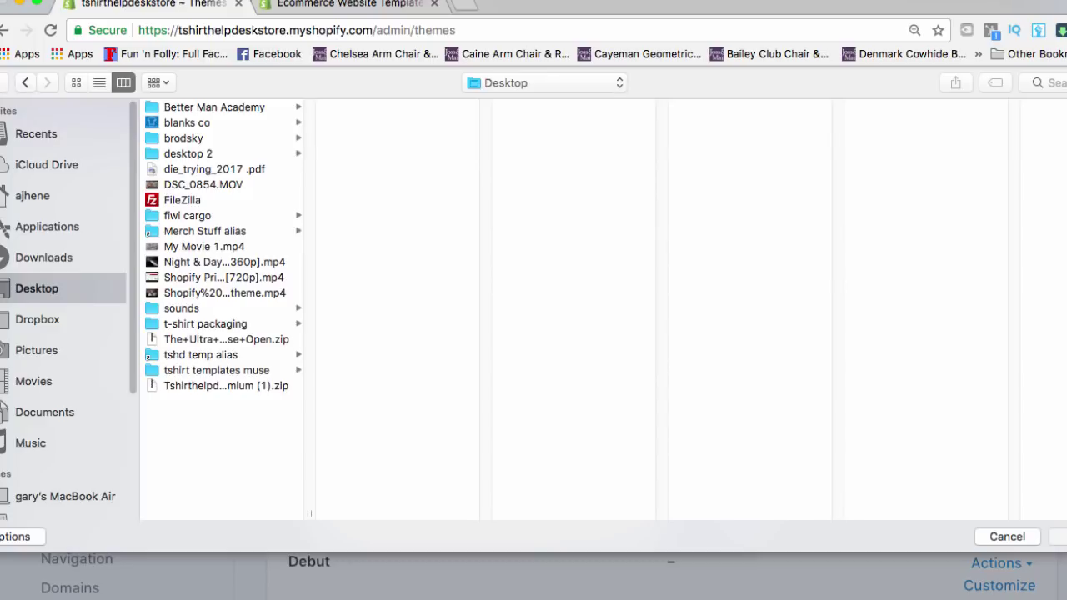
click(226, 385)
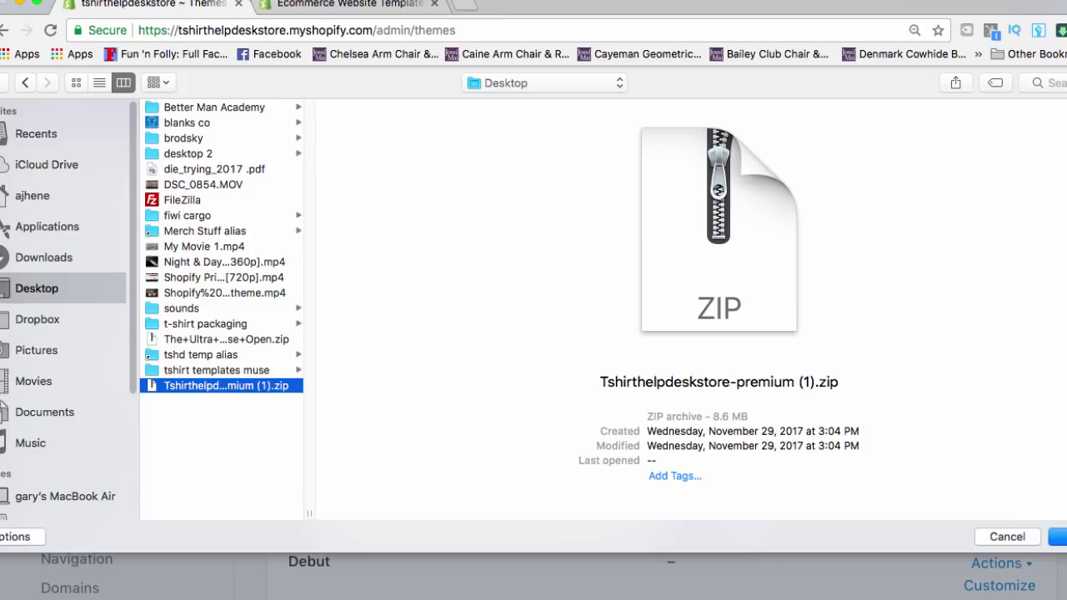
key(Return)
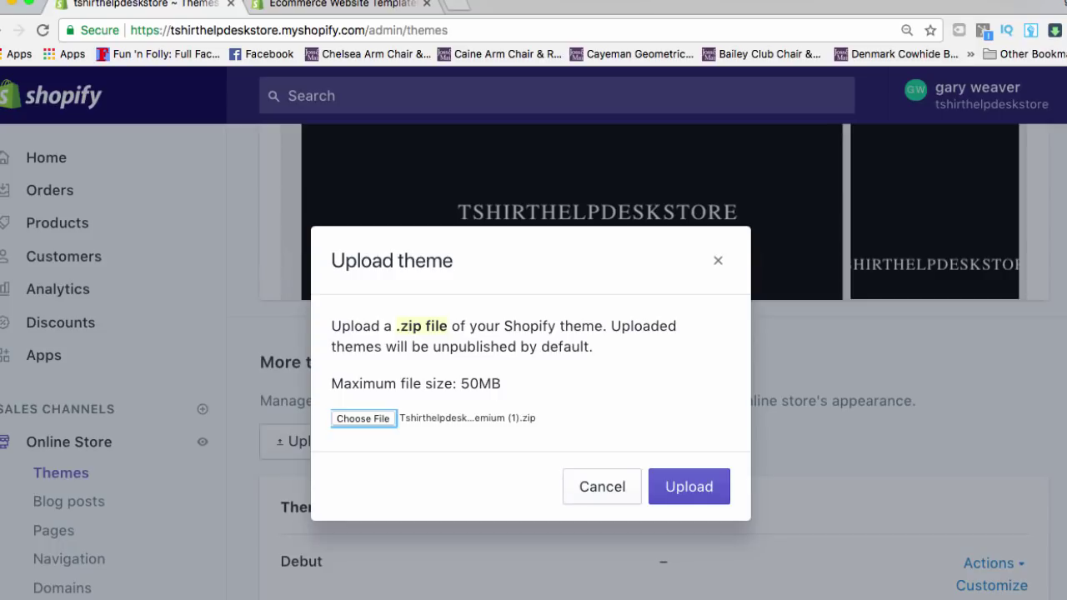
- Check the pending Brooklyn theme page, return to the store's Themes page and upload the chosen Tshirthelpdeskstore-premium (1).zip file
click(342, 4)
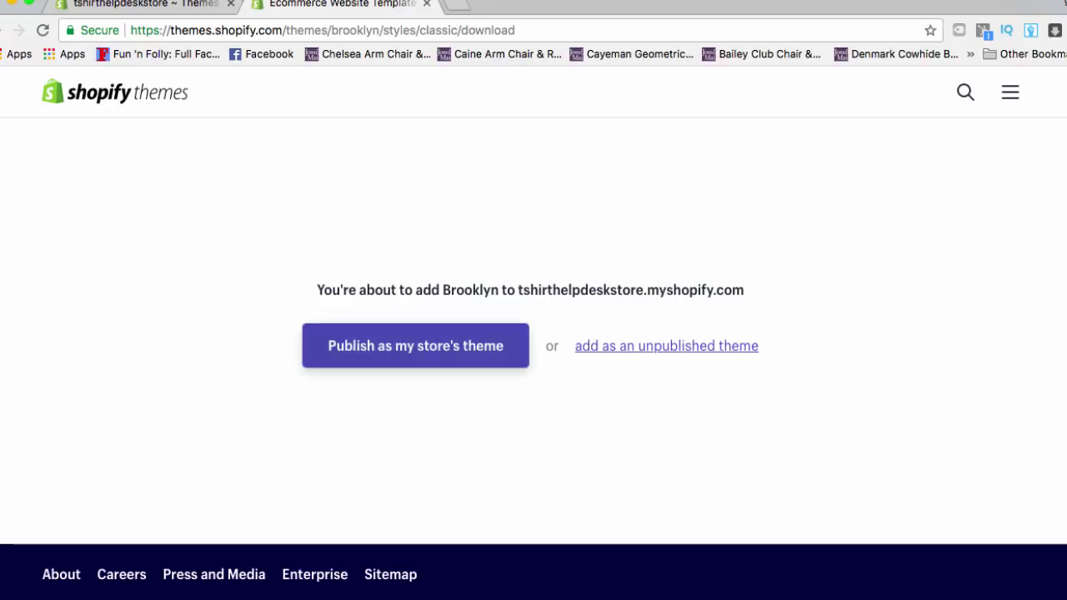
key(ctrl+shift+Tab)
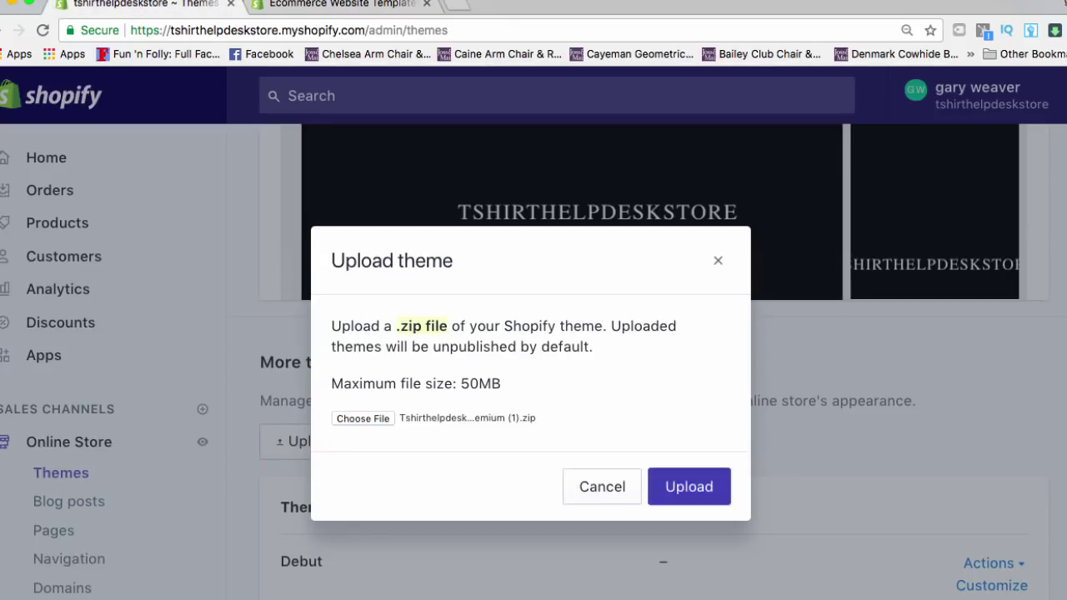
click(688, 486)
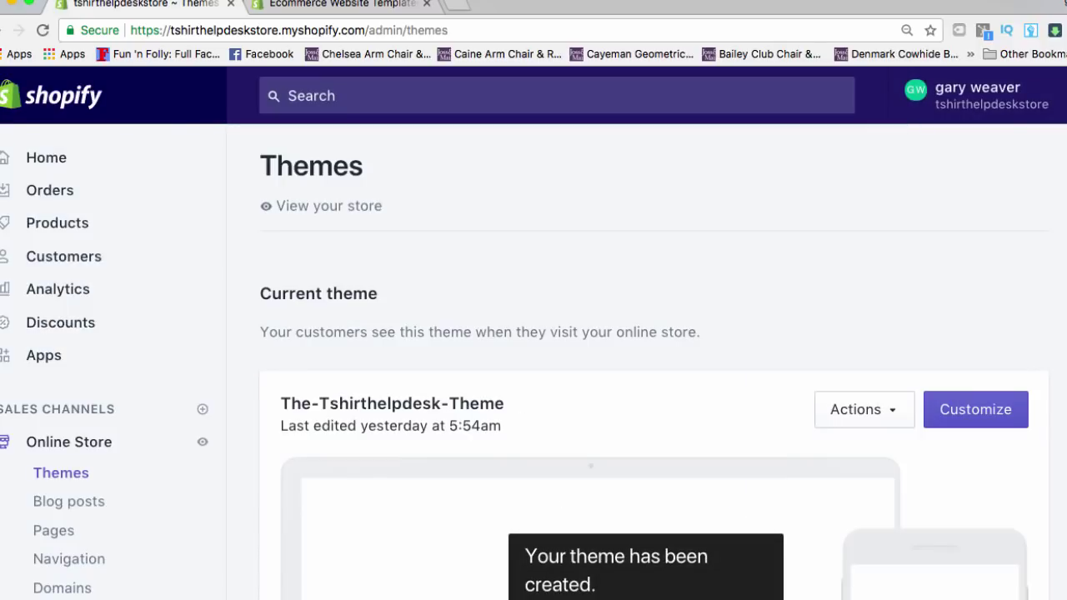
- Find Tshirthelpdeskstore-Premium-1 among the additional themes and review its available actions without choosing one
scroll(654, 365, down, 1)
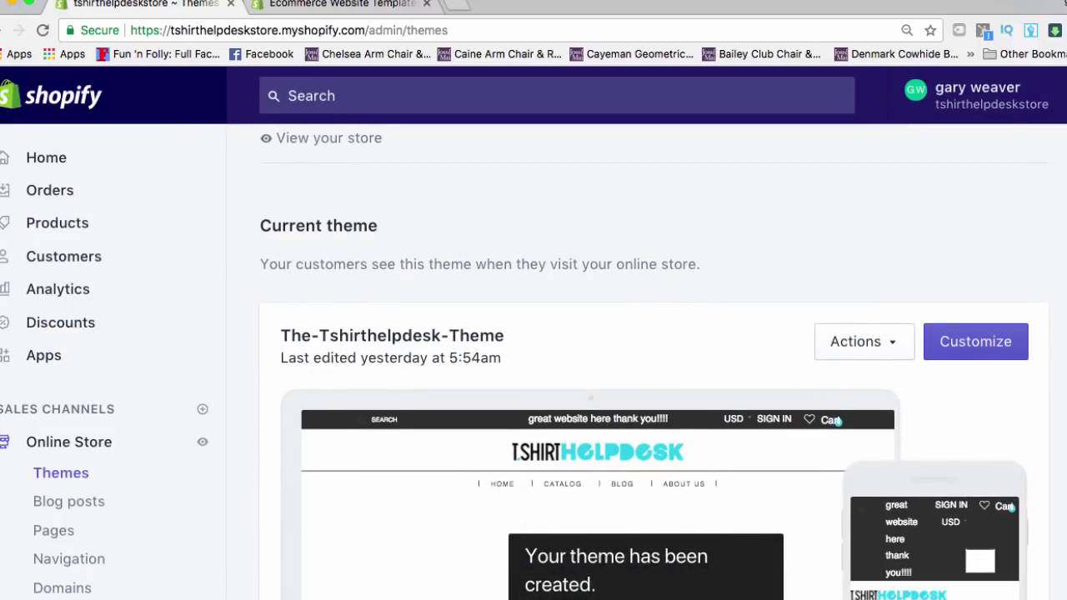
scroll(655, 362, down, 2)
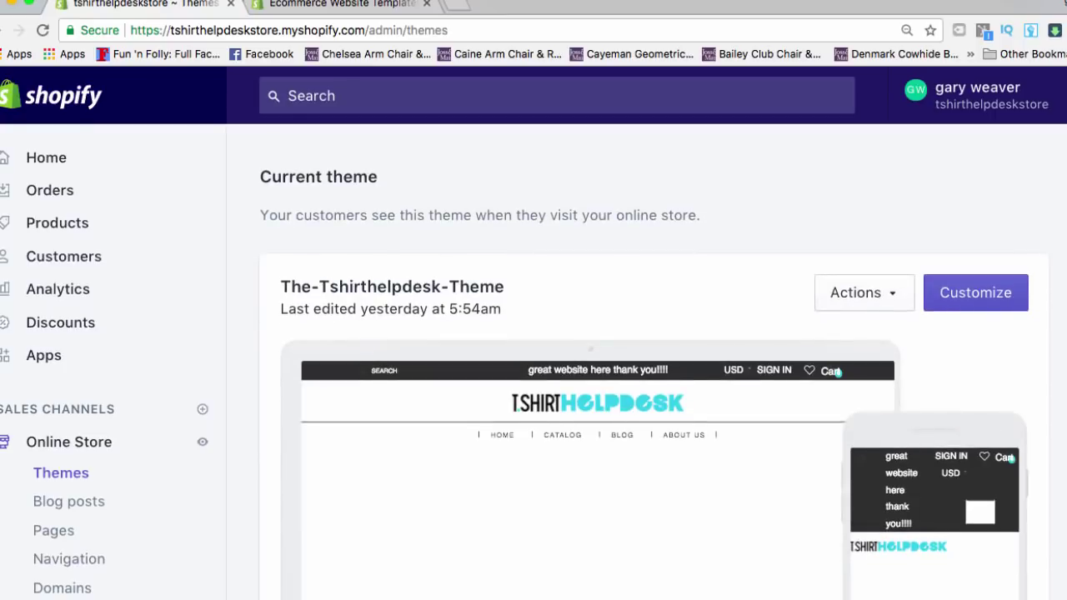
scroll(654, 362, down, 3)
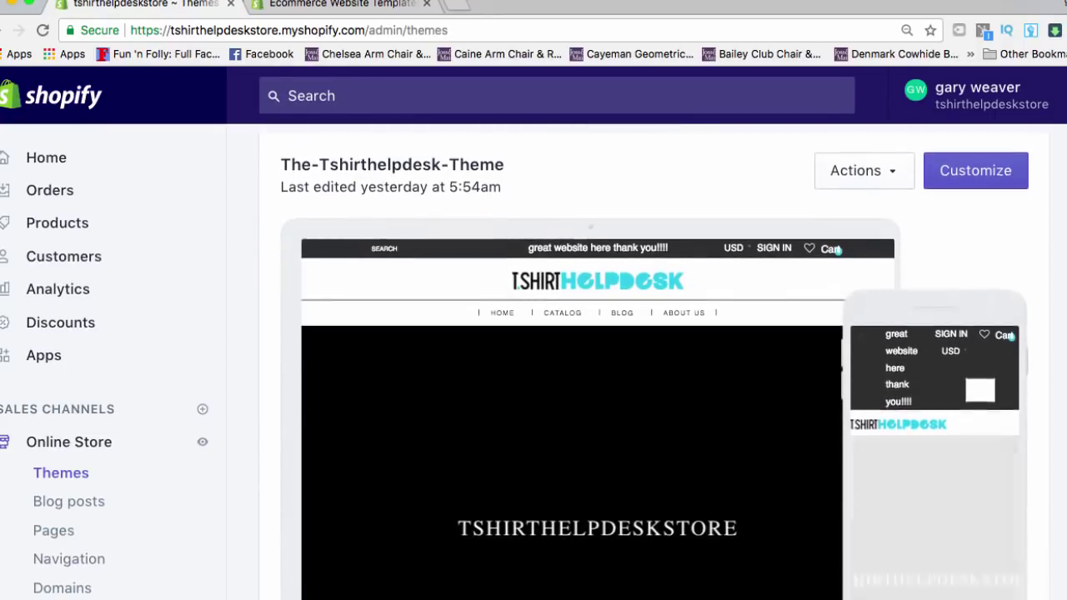
scroll(655, 362, down, 4)
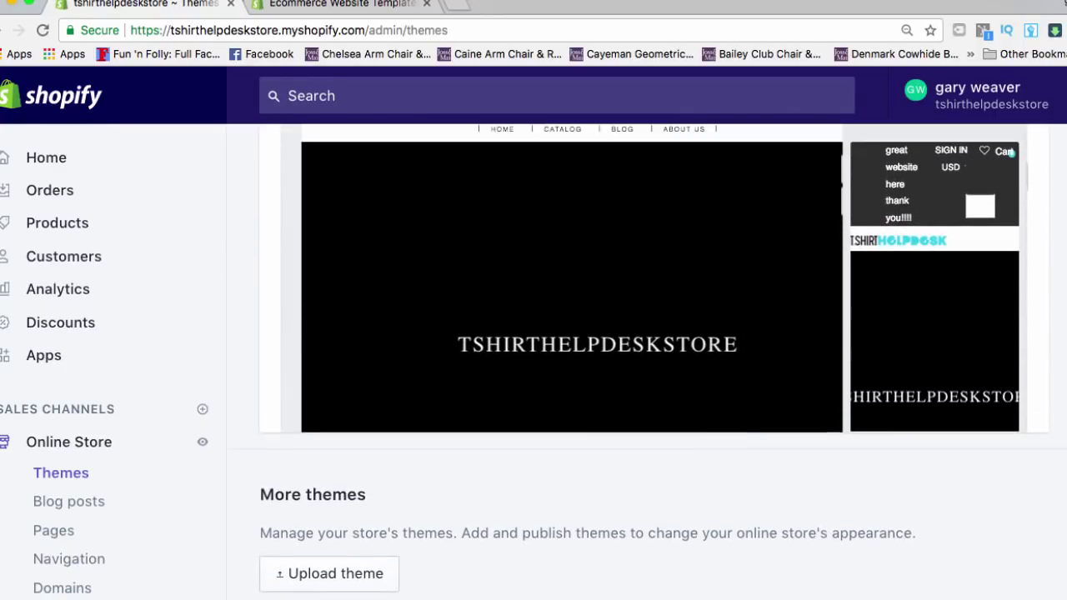
scroll(654, 362, down, 5)
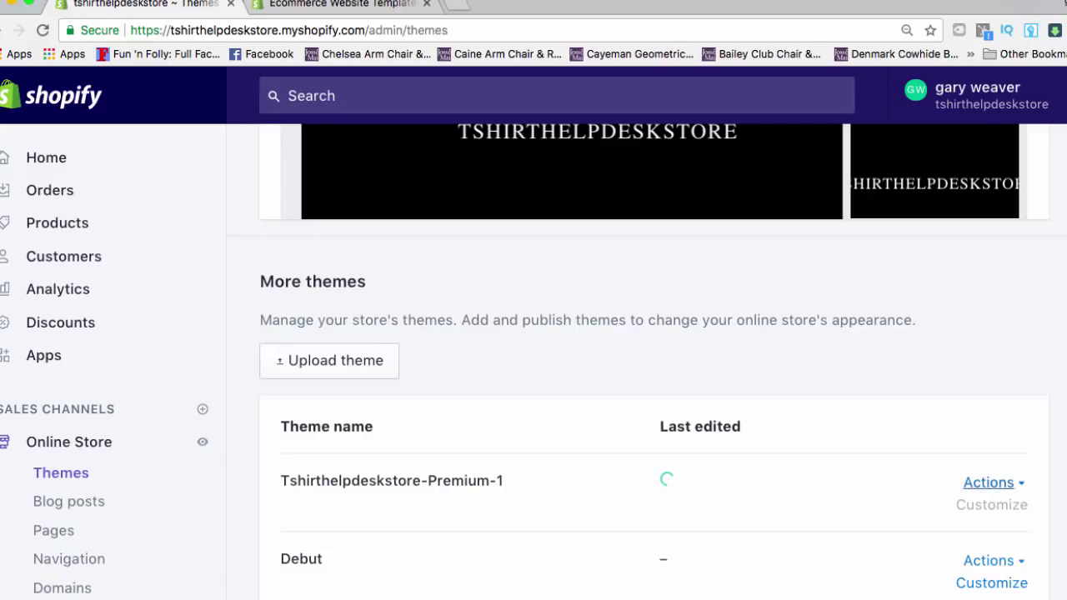
click(989, 482)
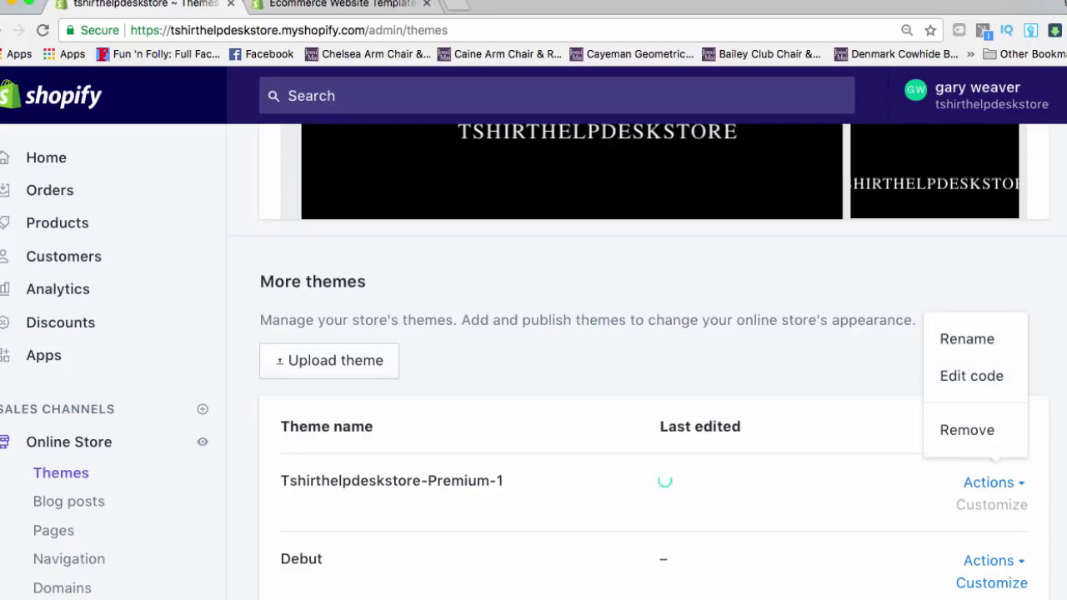
key(Escape)
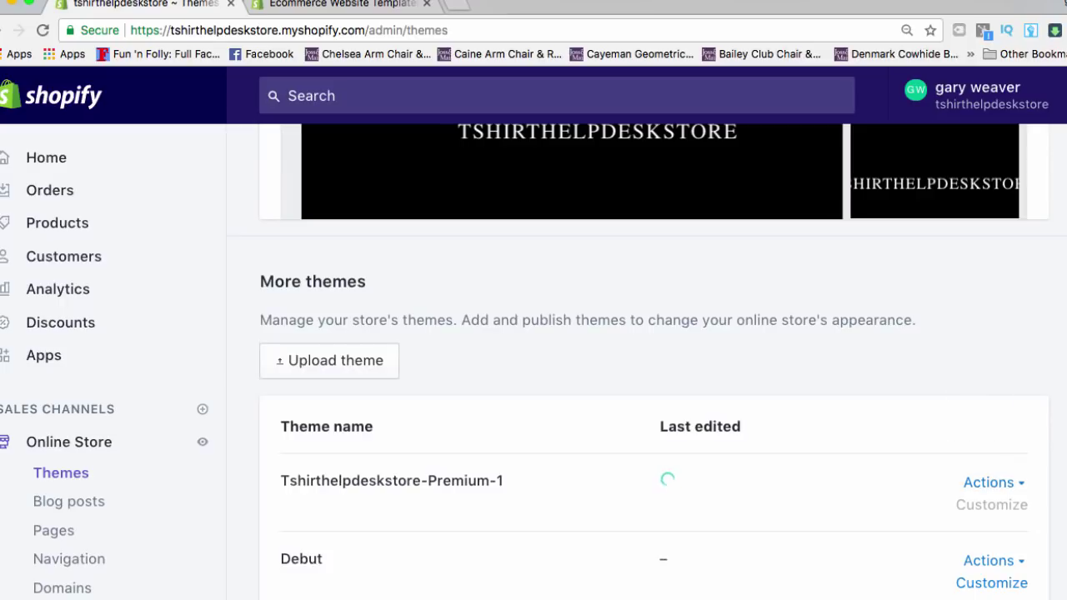
- Examine the uploaded theme's entry under More themes and the desktop and mobile previews of the current theme, The-Tshirthelpdesk-Theme
scroll(654, 362, up, 1)
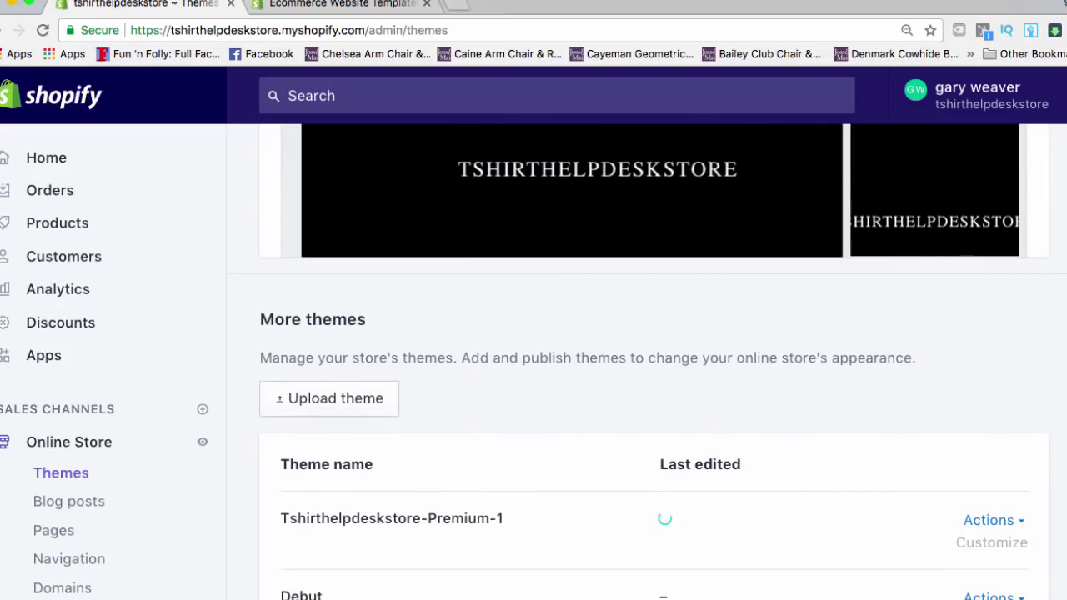
scroll(817, 494, down, 2)
scroll(818, 493, up, 1)
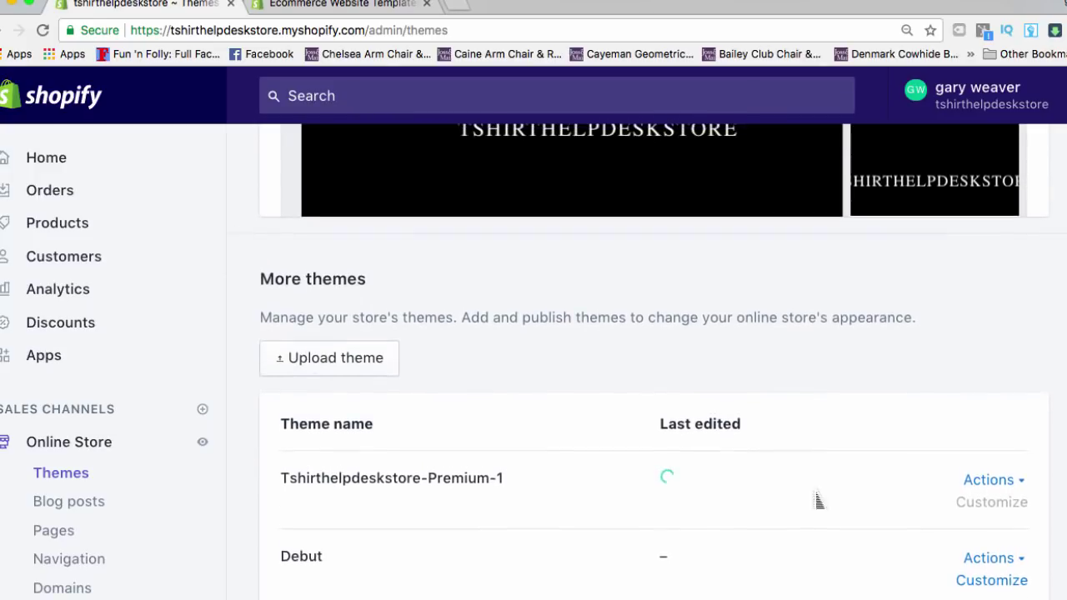
scroll(653, 362, up, 2)
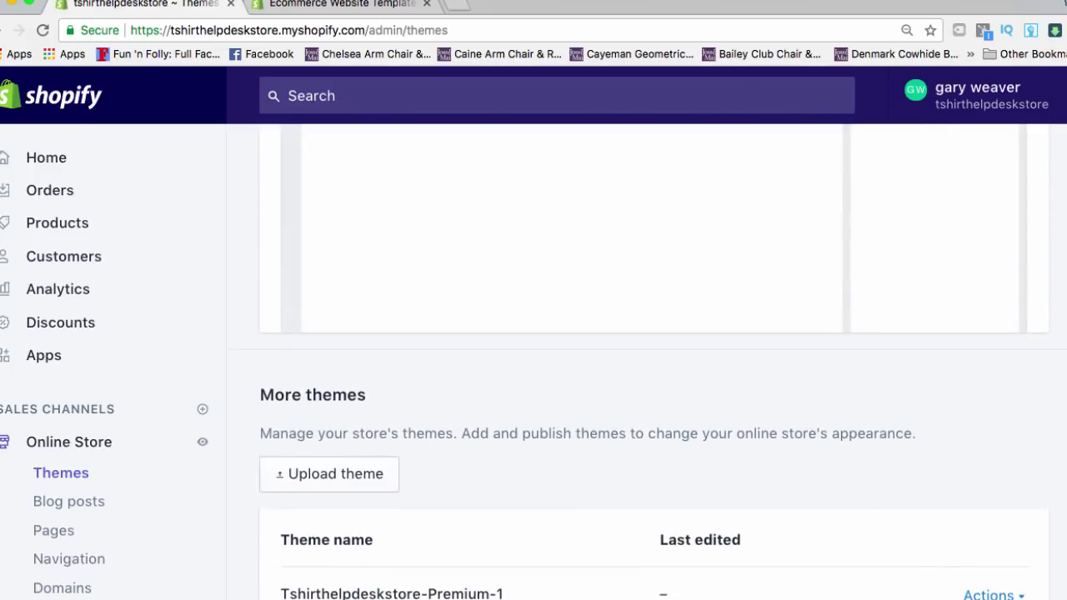
scroll(654, 359, down, 3)
scroll(654, 359, up, 5)
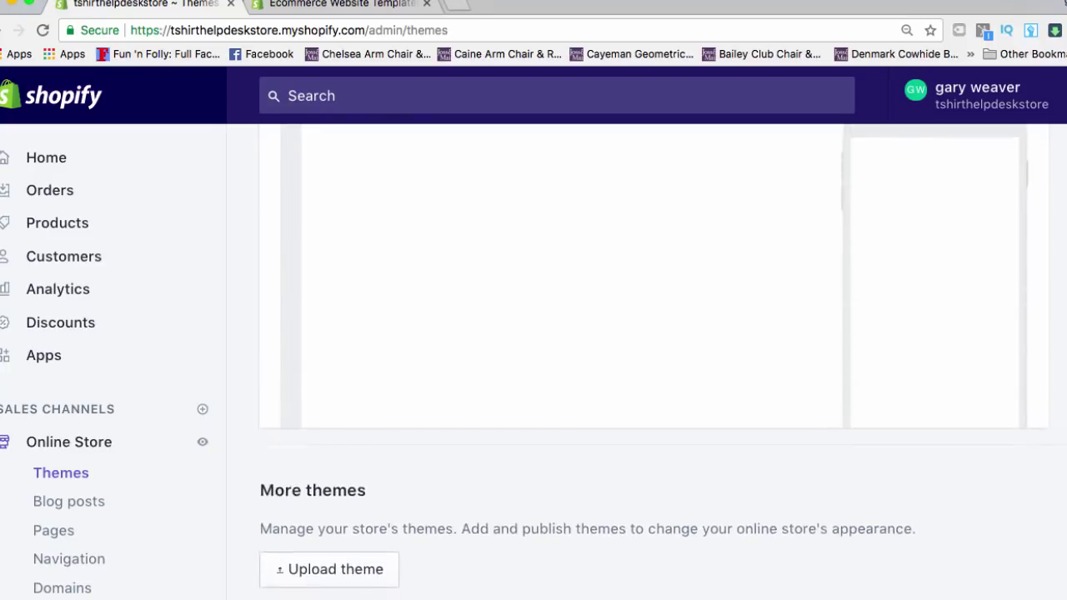
scroll(654, 358, up, 2)
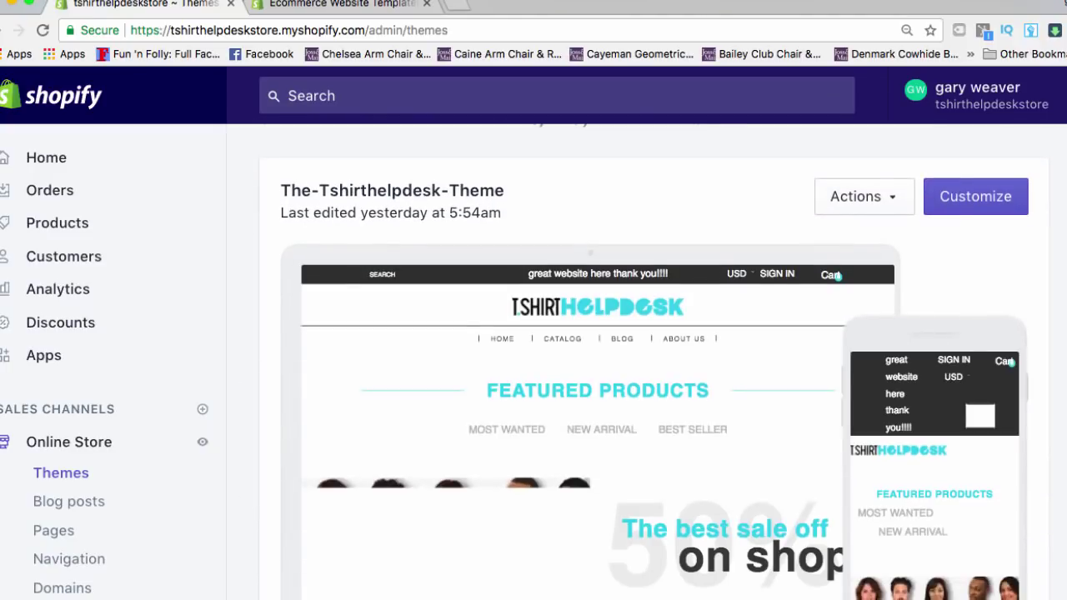
scroll(654, 359, down, 1)
scroll(653, 359, down, 2)
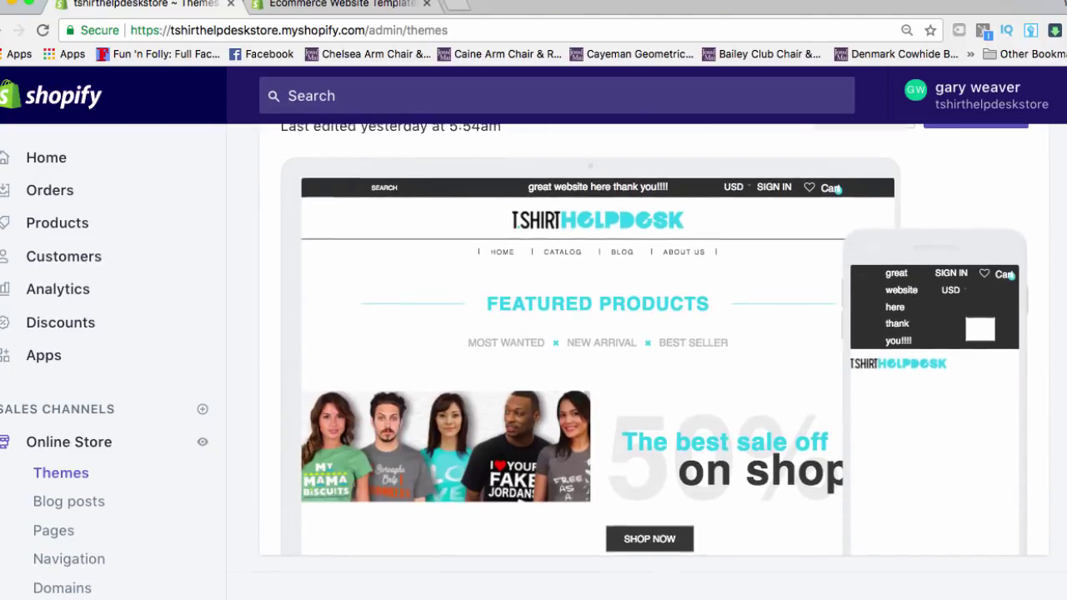
scroll(654, 358, up, 2)
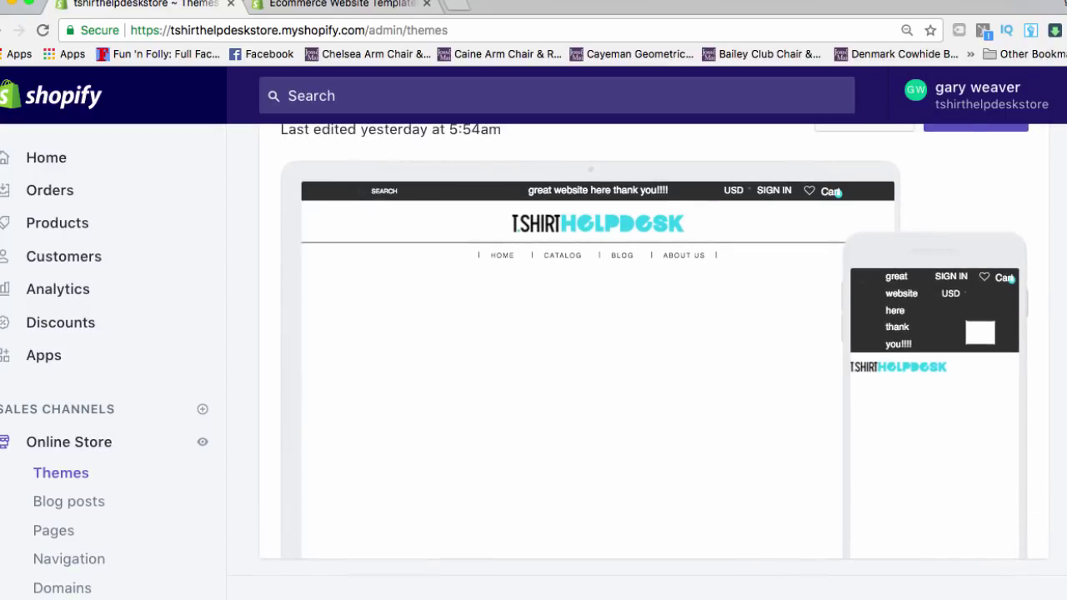
scroll(654, 358, down, 4)
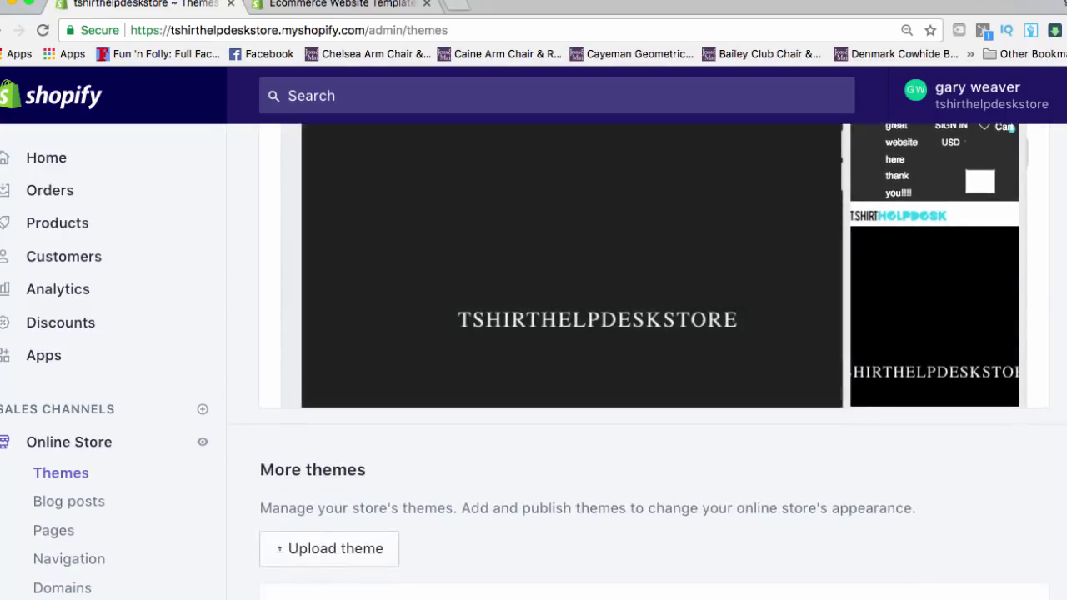
scroll(654, 358, up, 3)
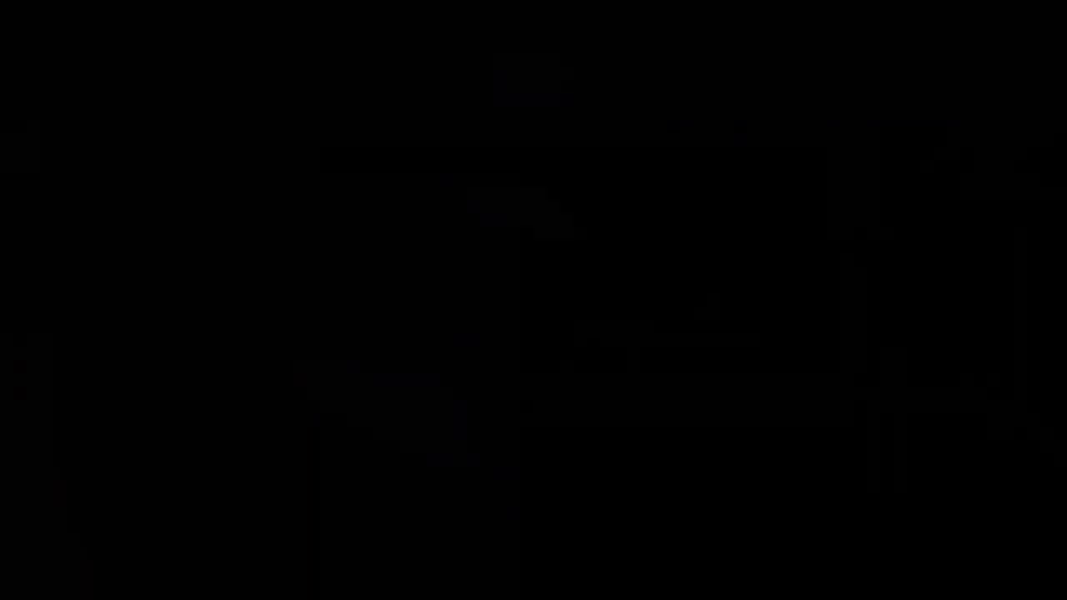